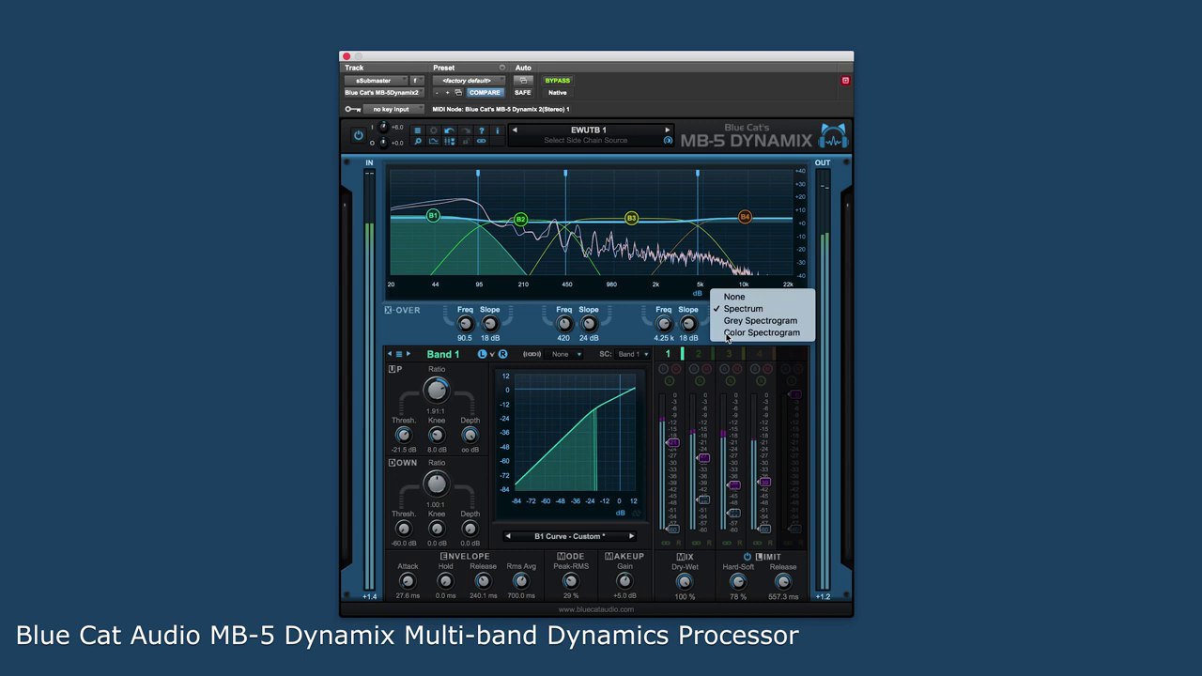
- Switch the analyzer graph display mode to Color Spectrogram
click(758, 333)
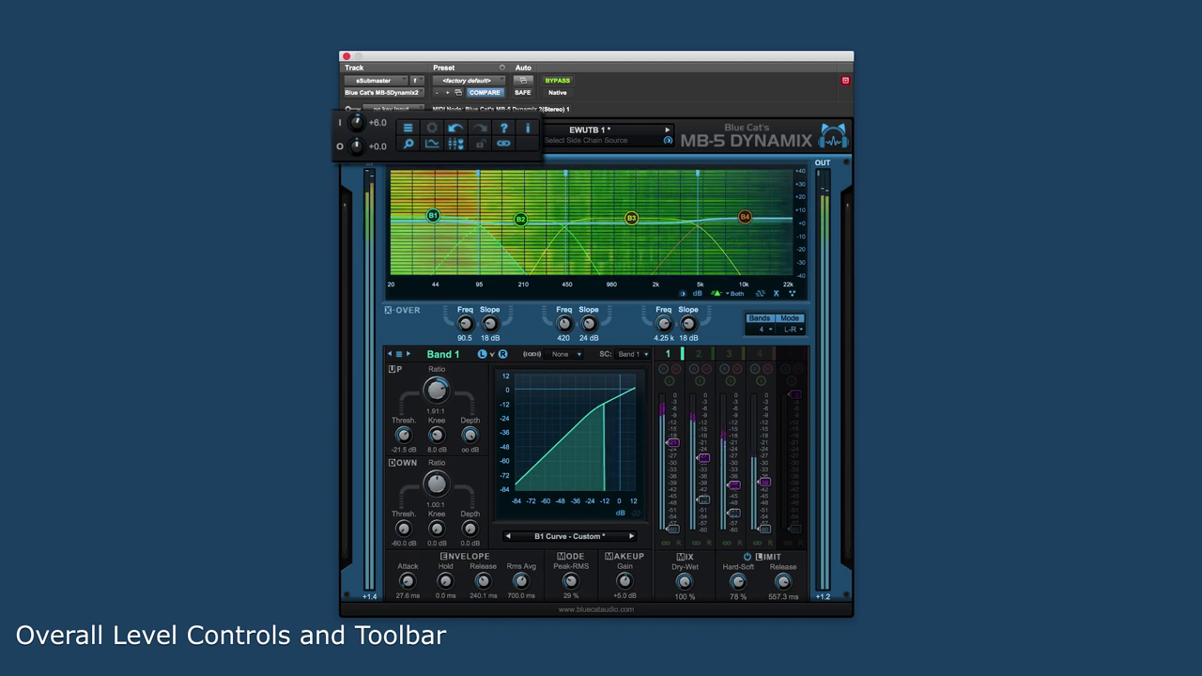
click(434, 143)
click(434, 143)
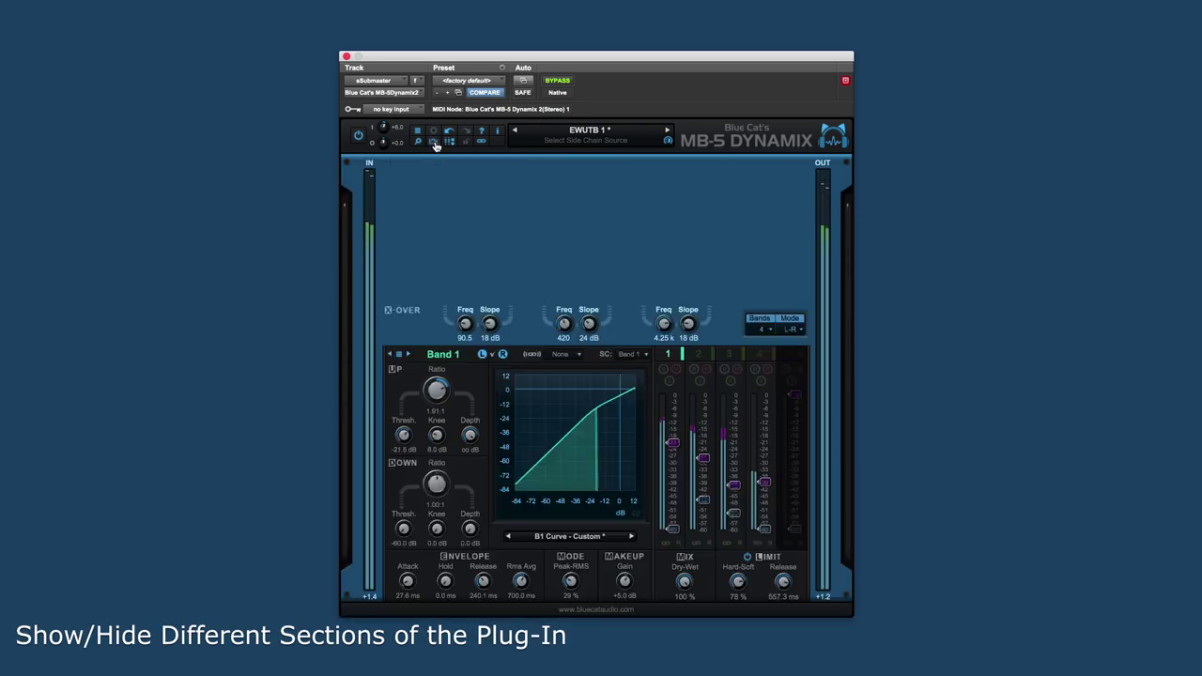
click(449, 142)
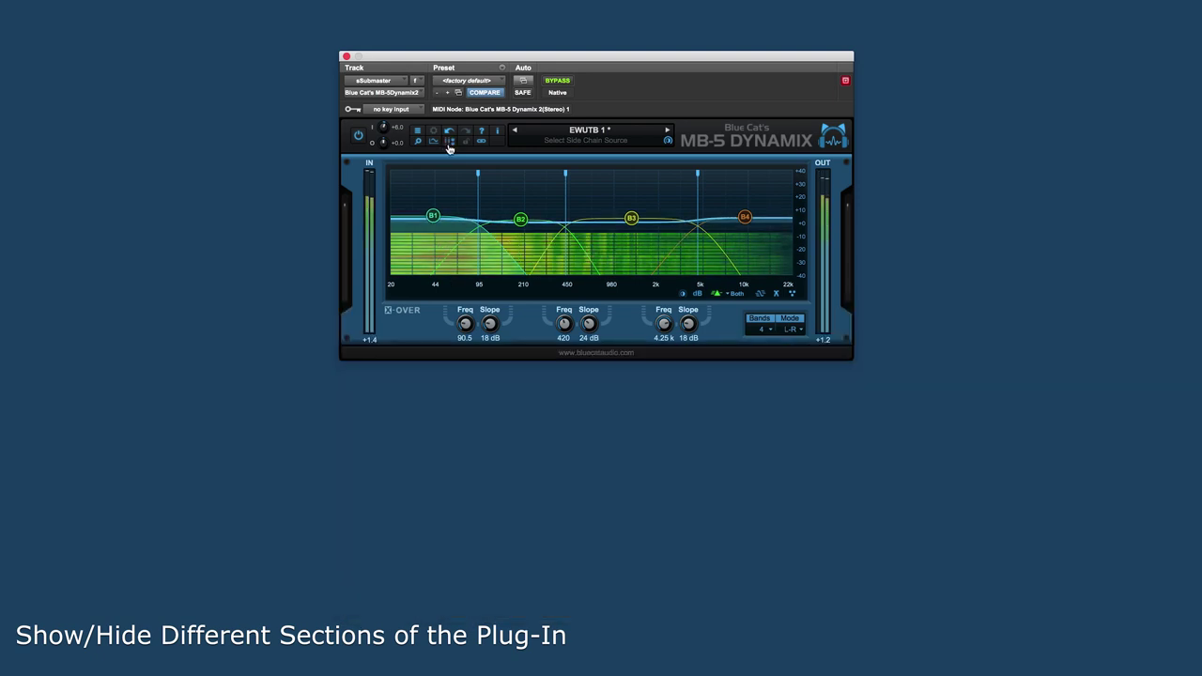
click(449, 143)
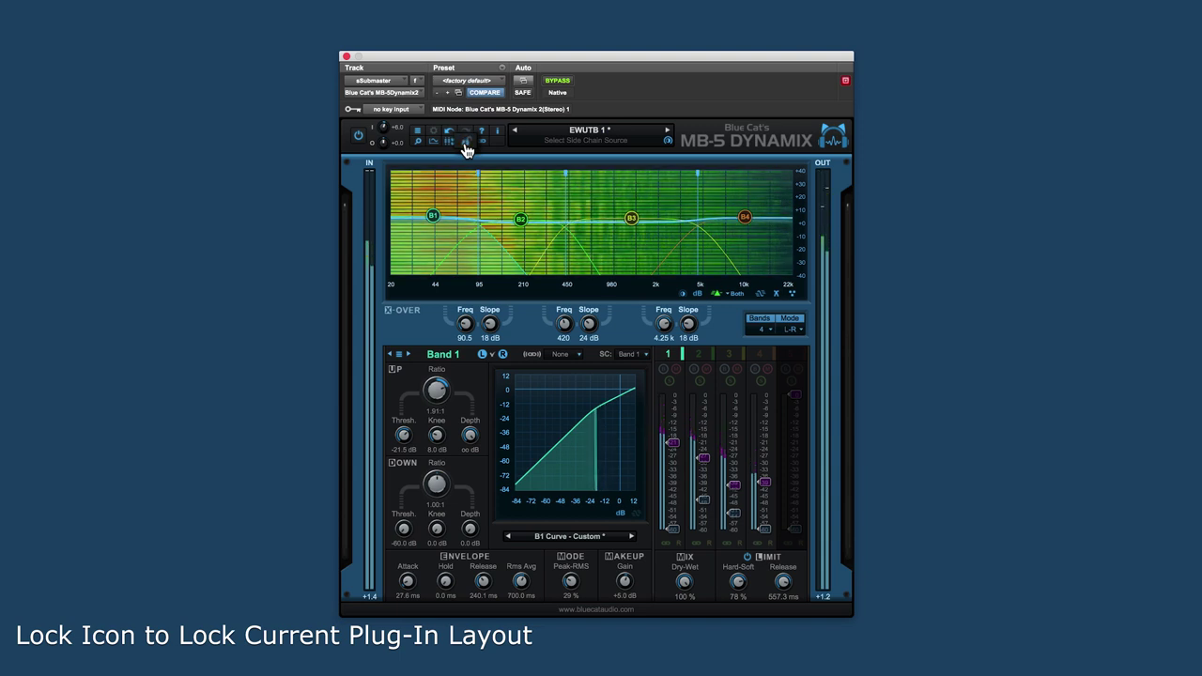
- Shrink the plug-in window zoom to 90%, then restore it to 100%
click(420, 142)
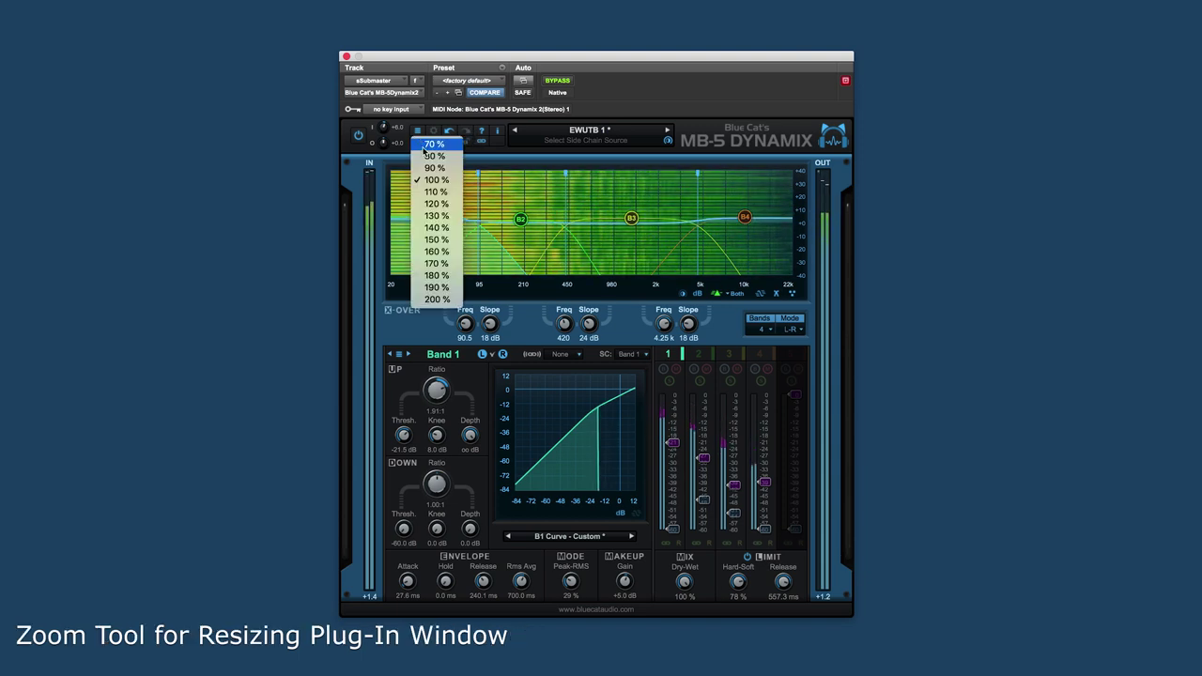
click(424, 157)
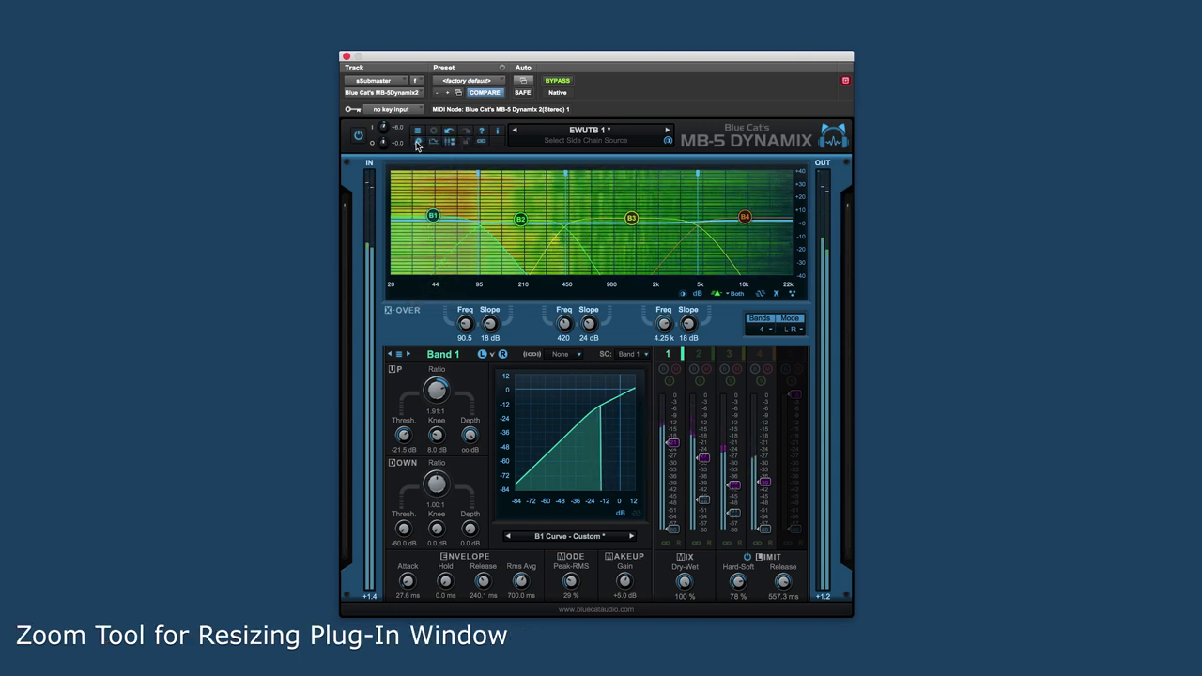
click(411, 139)
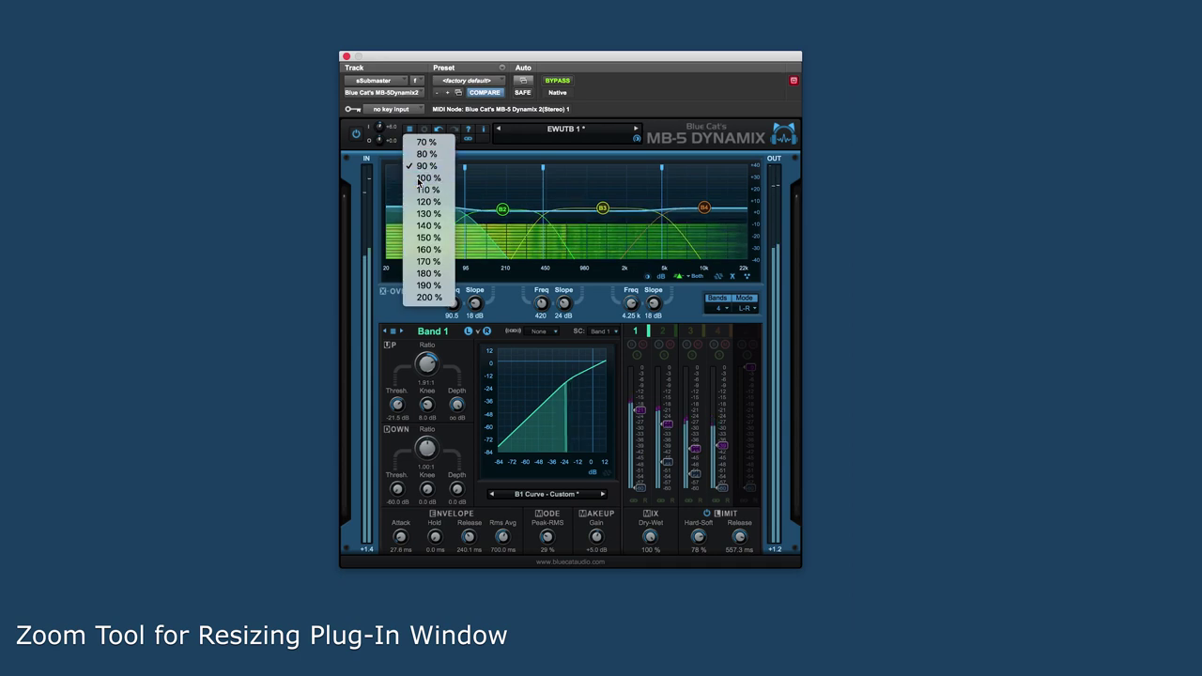
click(449, 168)
- Link all active bands and unlink them, then view and close the About information
click(480, 144)
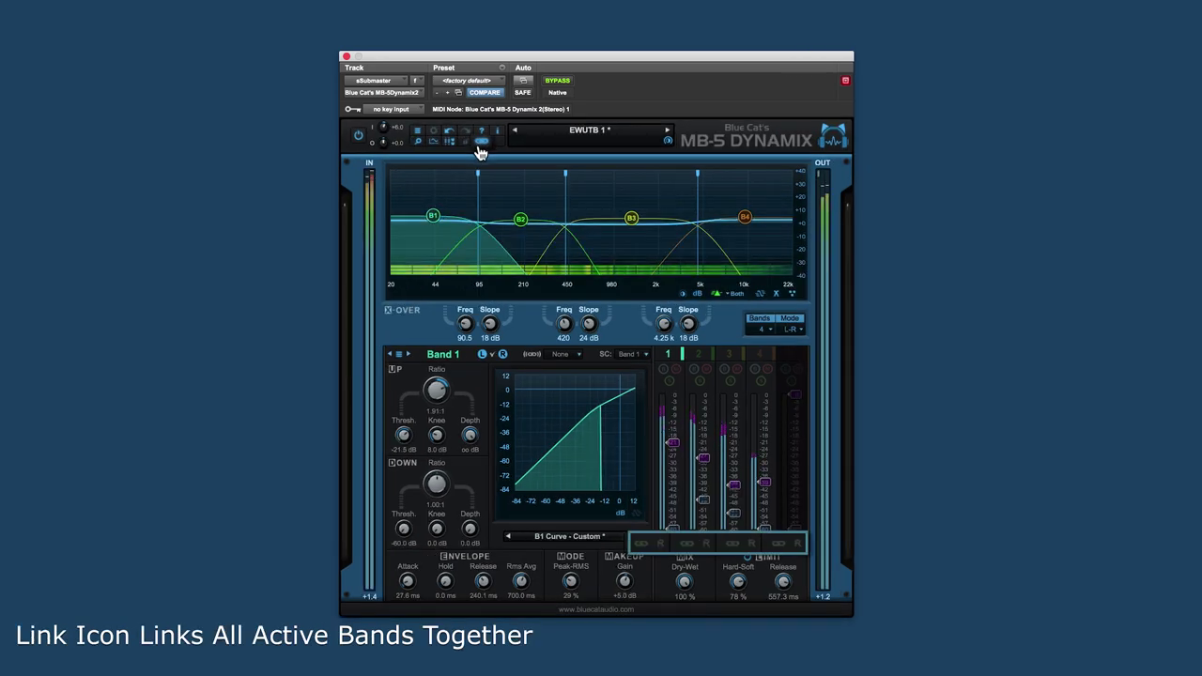
click(481, 142)
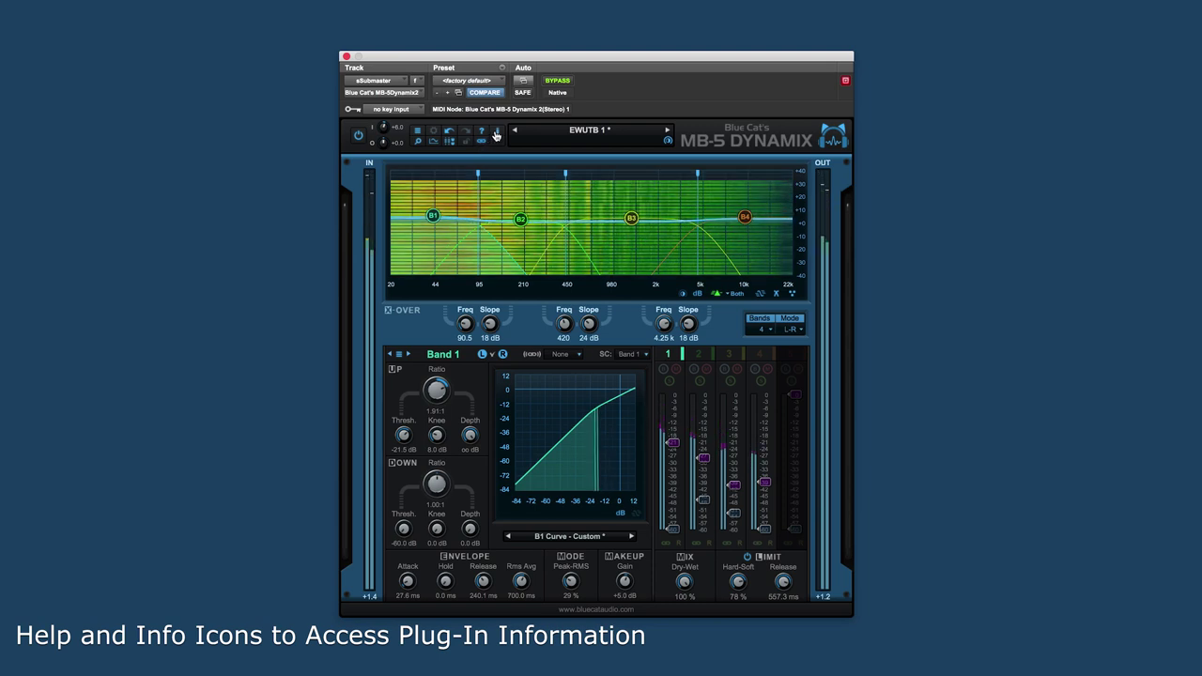
click(496, 131)
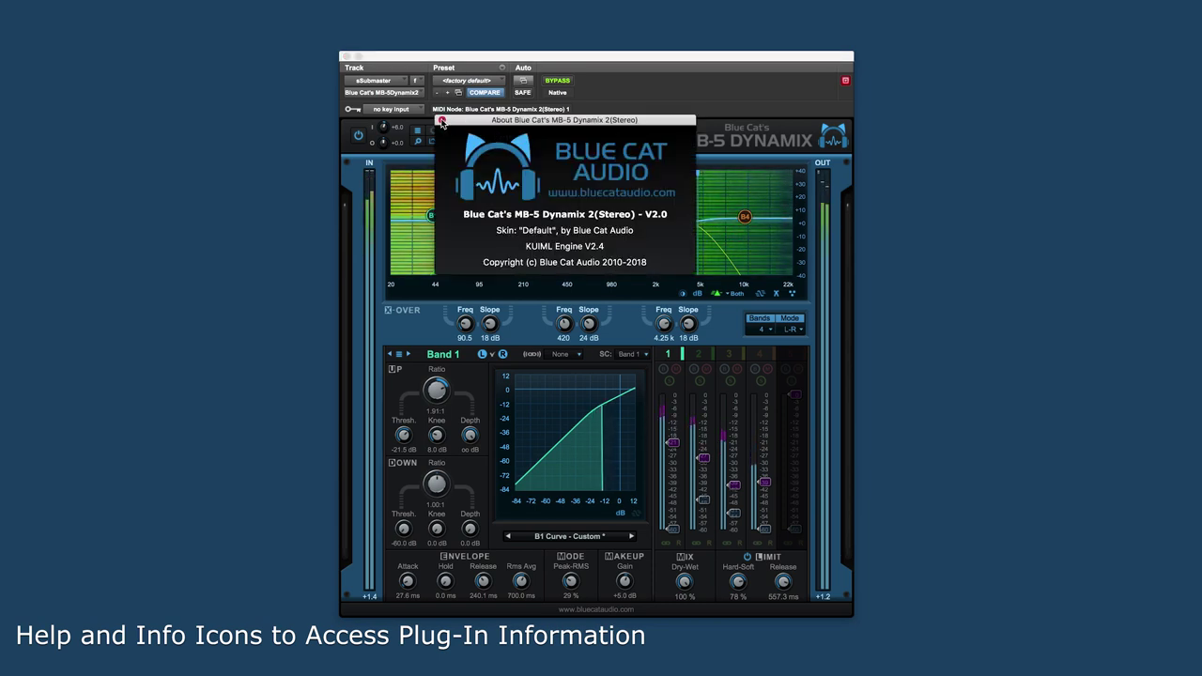
click(442, 122)
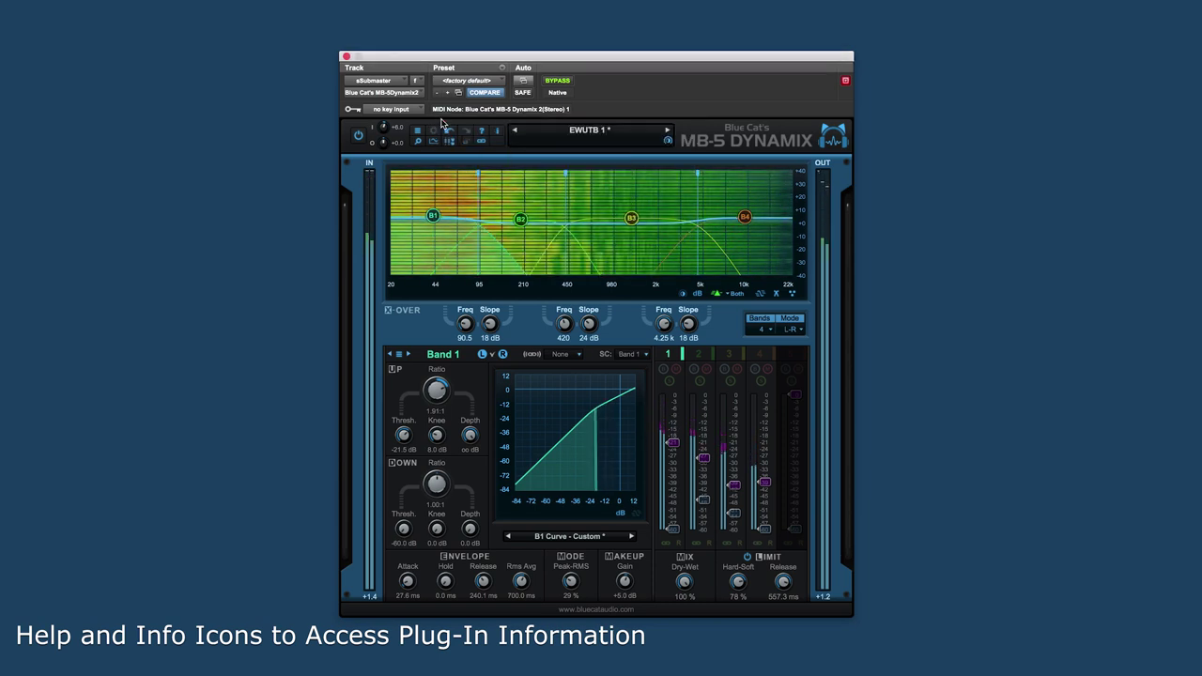
- Open the preset menu to the Factory Presets > Drums list
click(592, 132)
mouse_move(657, 130)
mouse_move(759, 130)
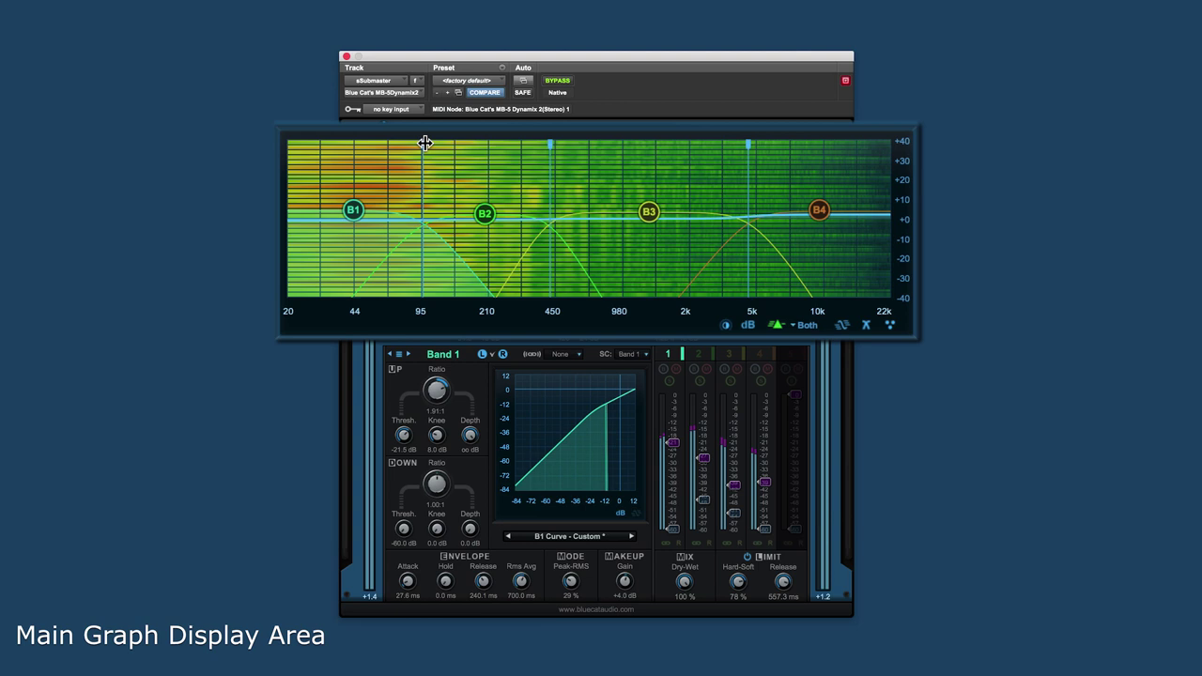
- Nudge the first crossover to 94.8 Hz and switch the analyzer to Spectrum mode
drag(425, 142, 419, 142)
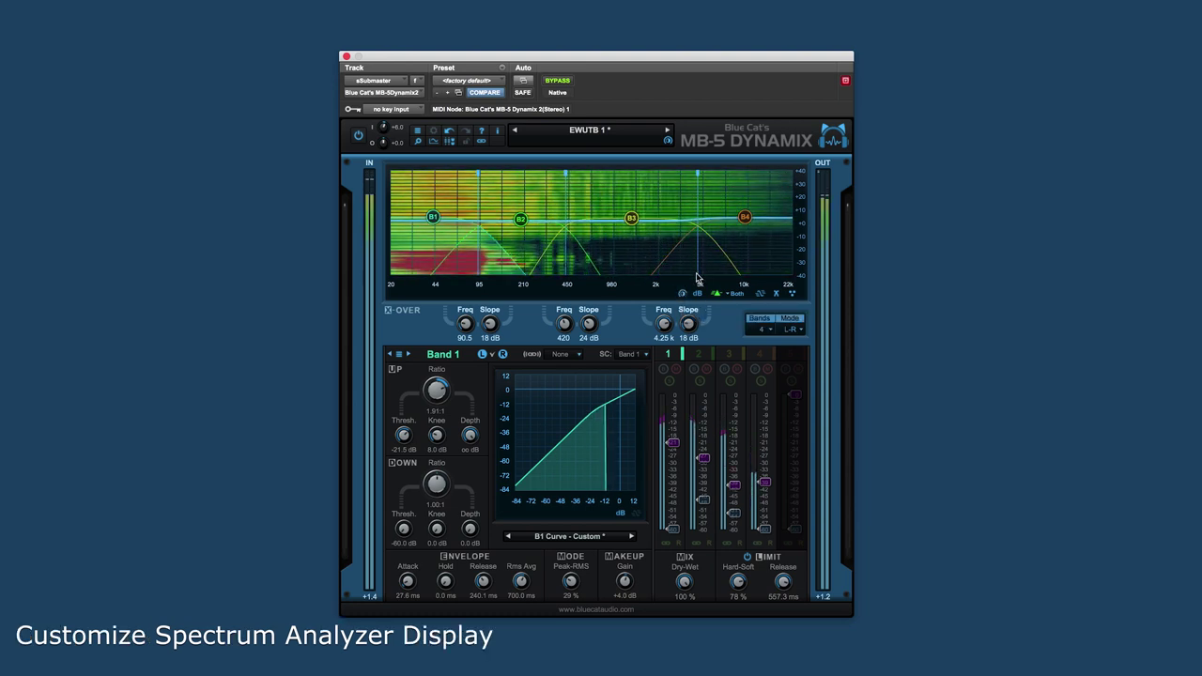
click(720, 298)
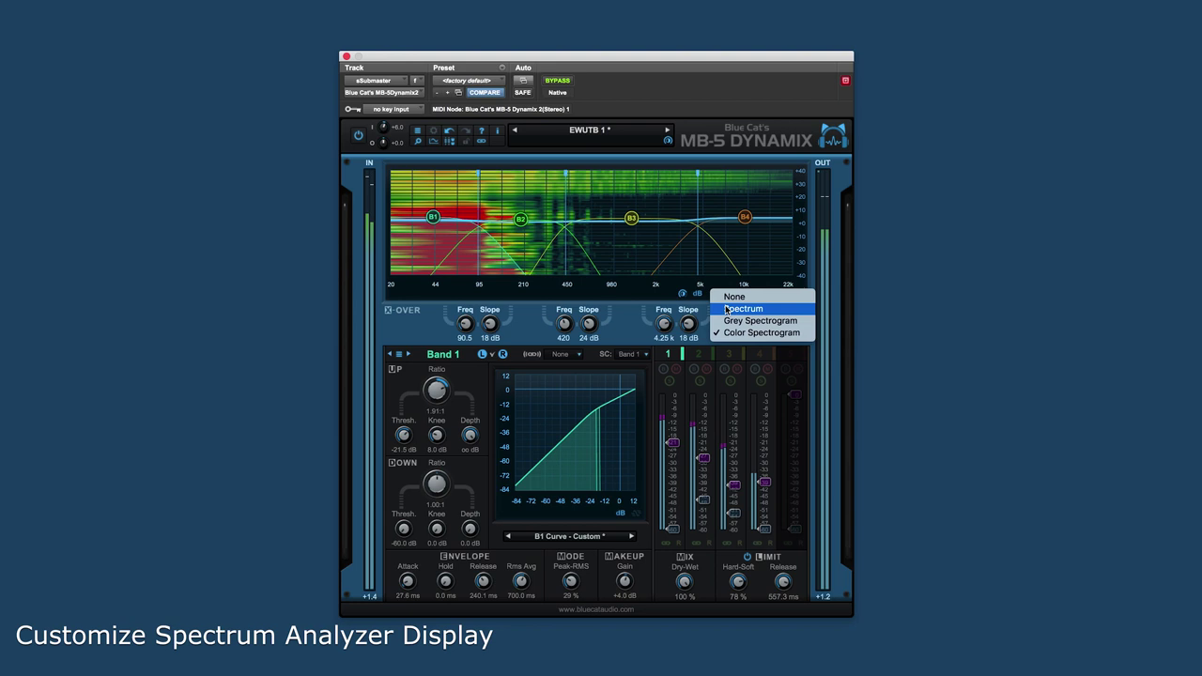
click(725, 308)
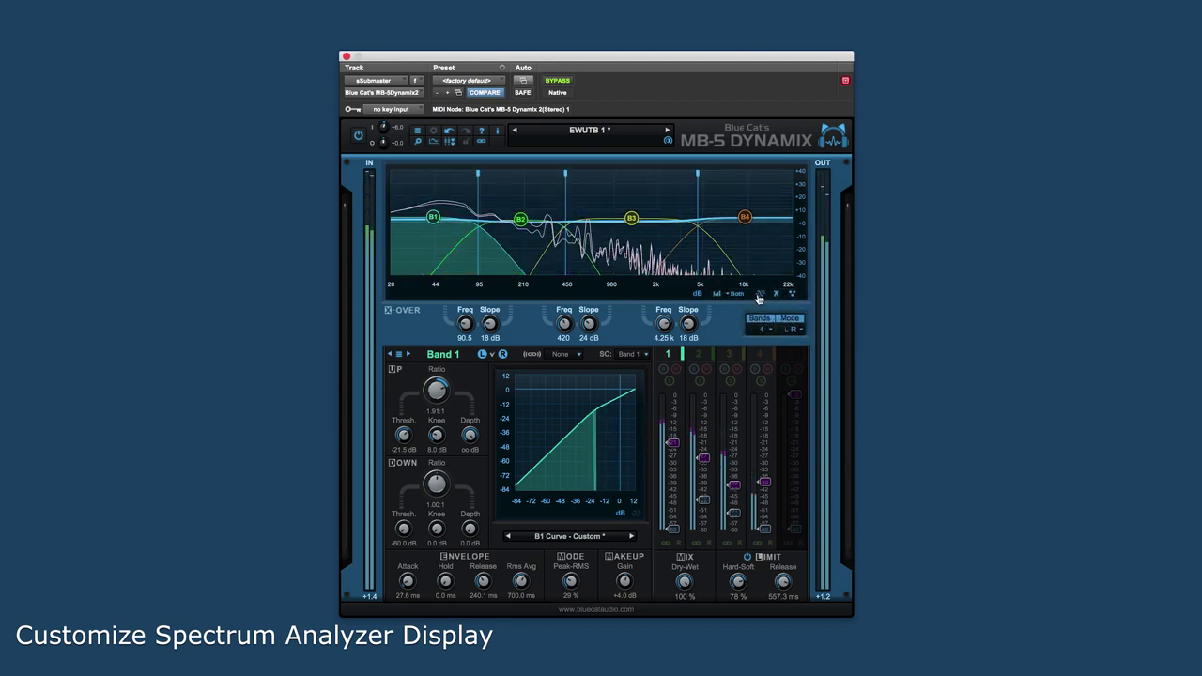
- Toggle the graph display icons for outlined band curves, band handles and overall response curve
click(792, 294)
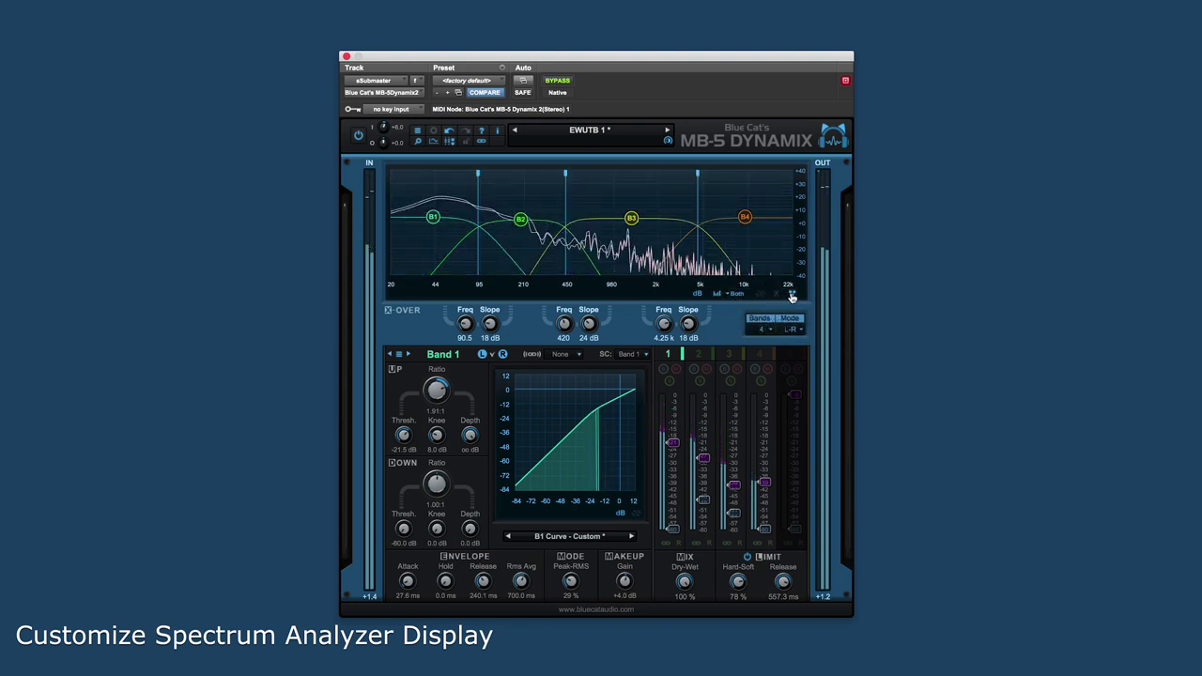
click(792, 295)
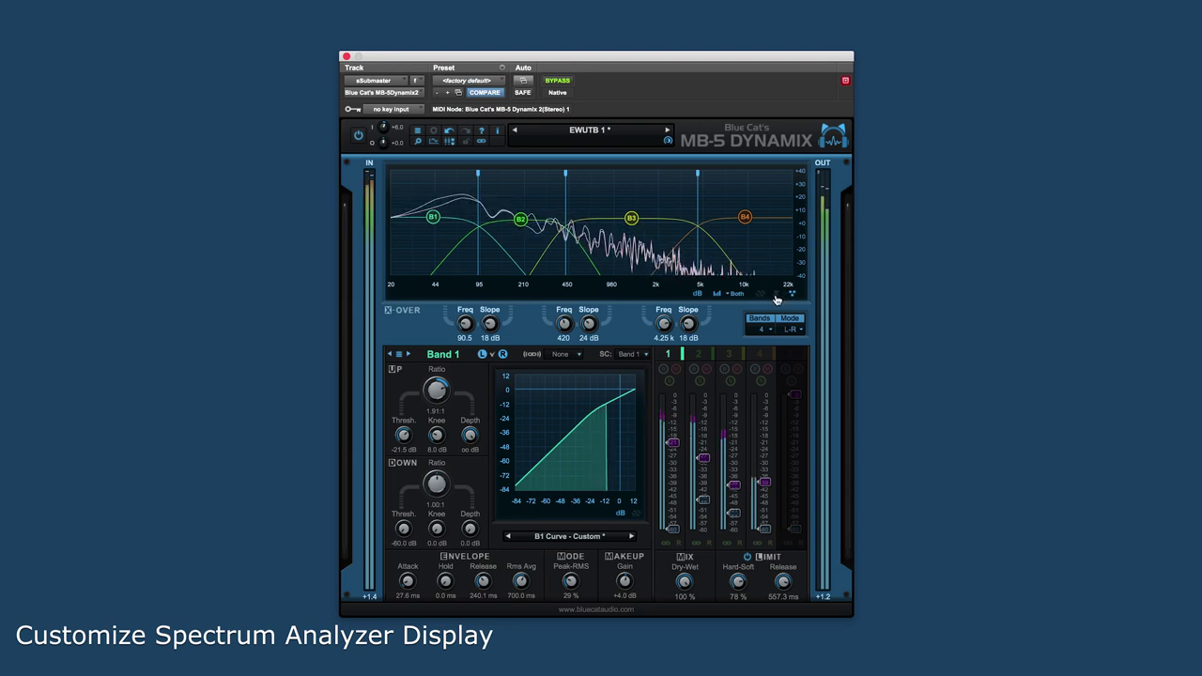
click(762, 296)
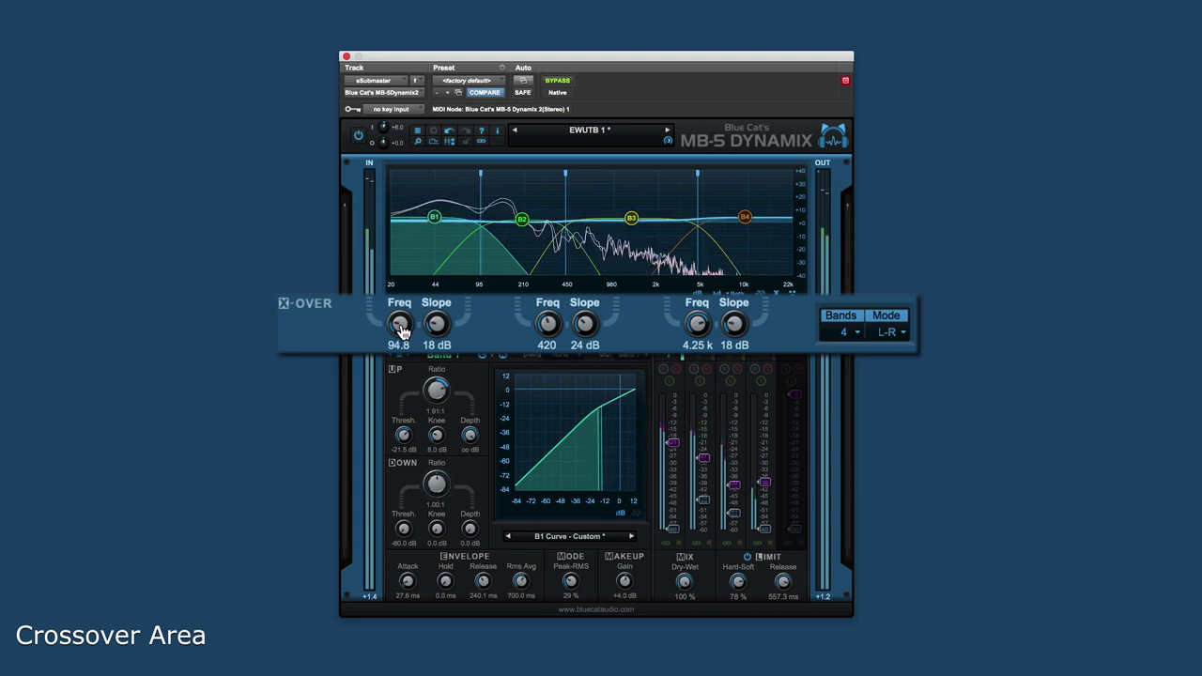
- Raise the lowest crossover to 94.8 Hz, then step the band count through 2, 3 and 4
drag(436, 326, 434, 310)
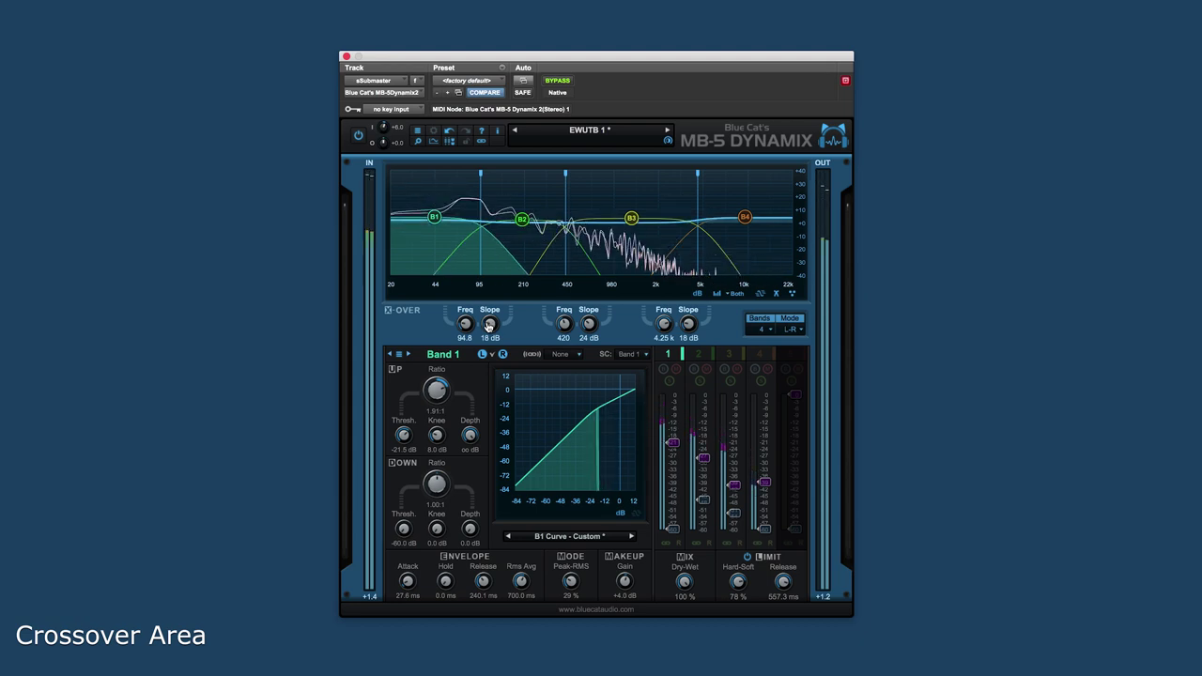
click(768, 329)
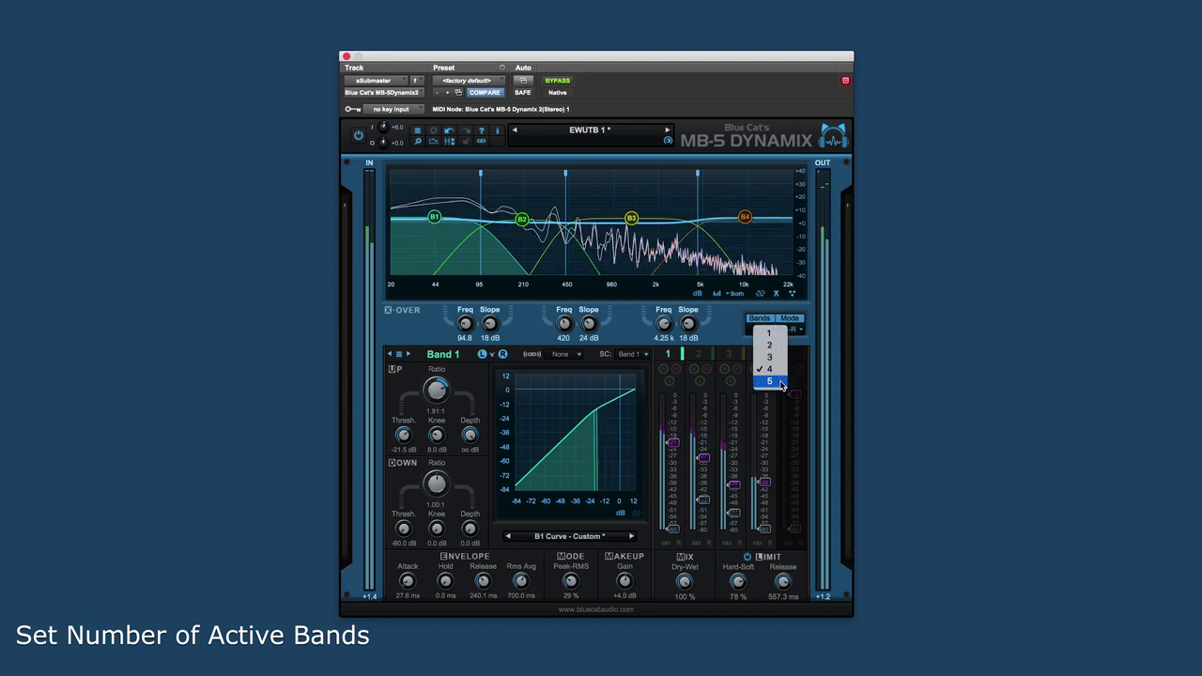
click(778, 334)
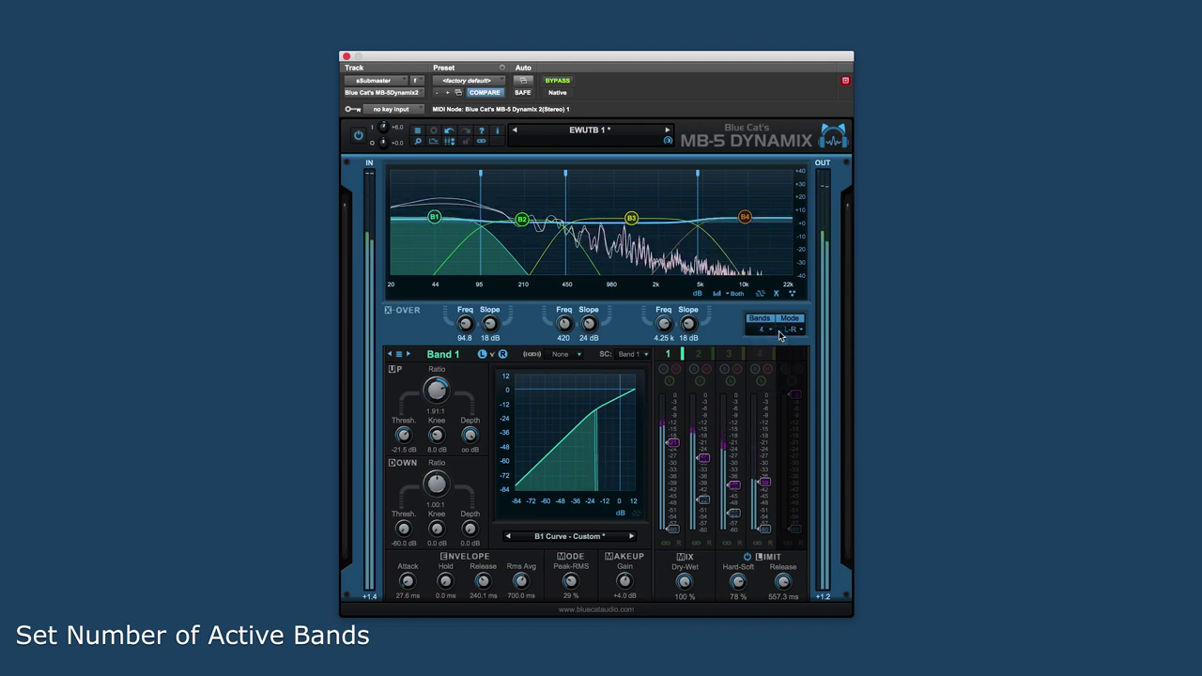
click(770, 330)
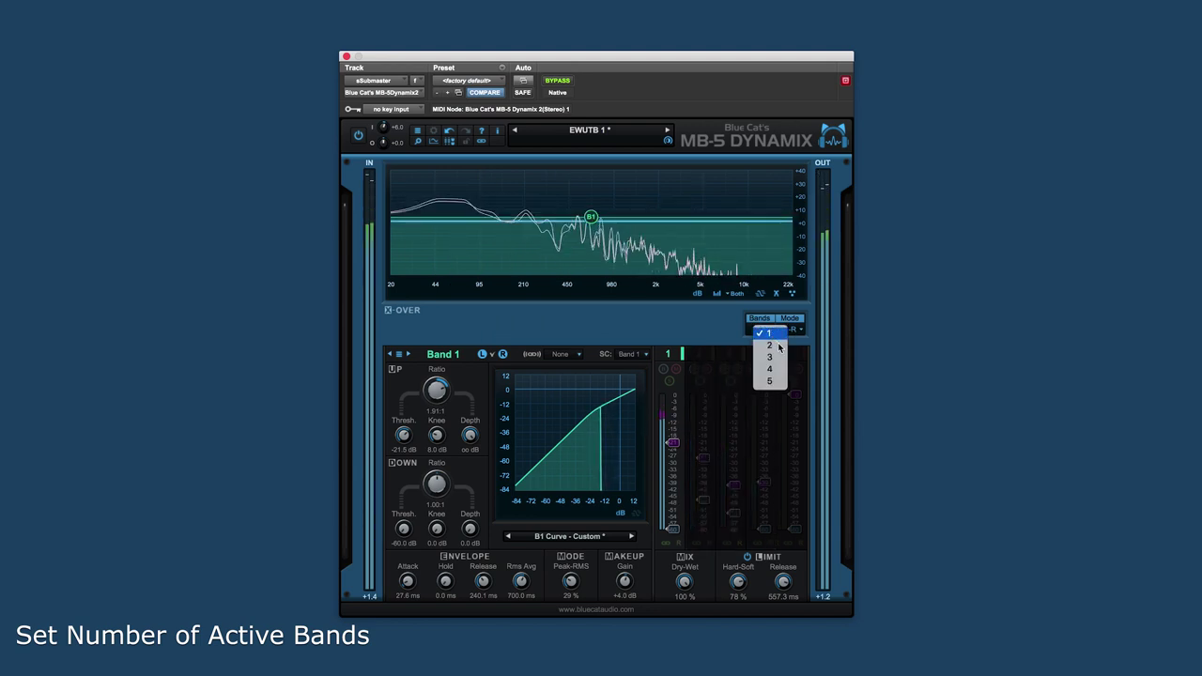
click(779, 345)
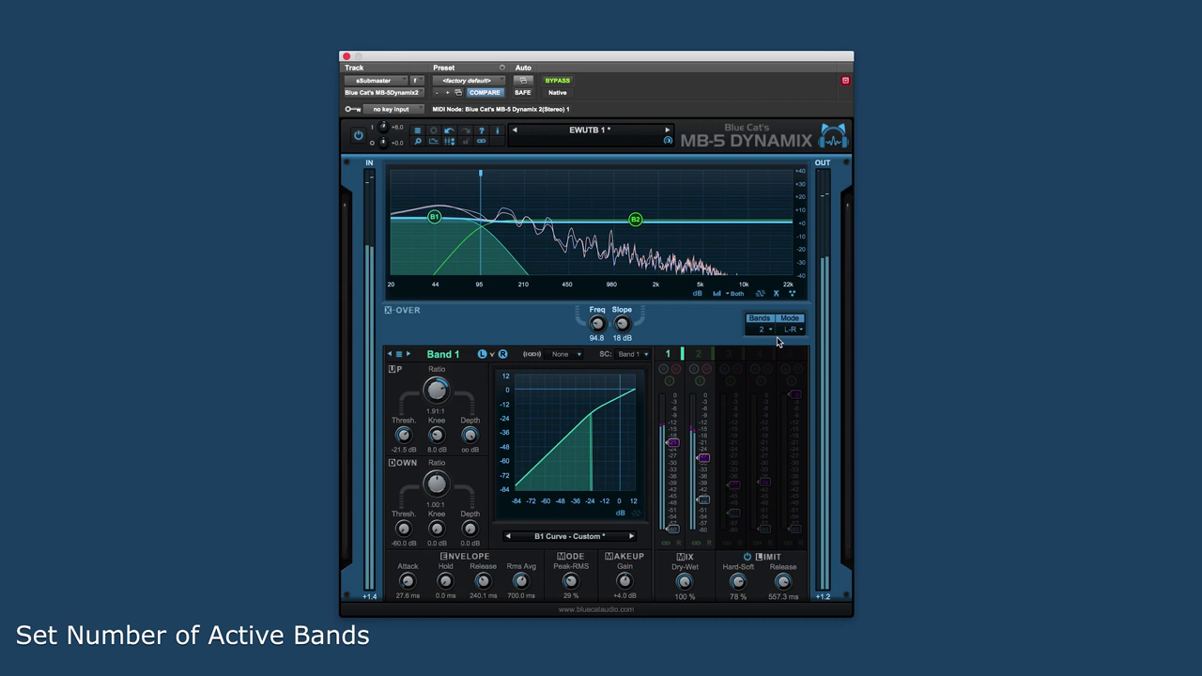
click(770, 330)
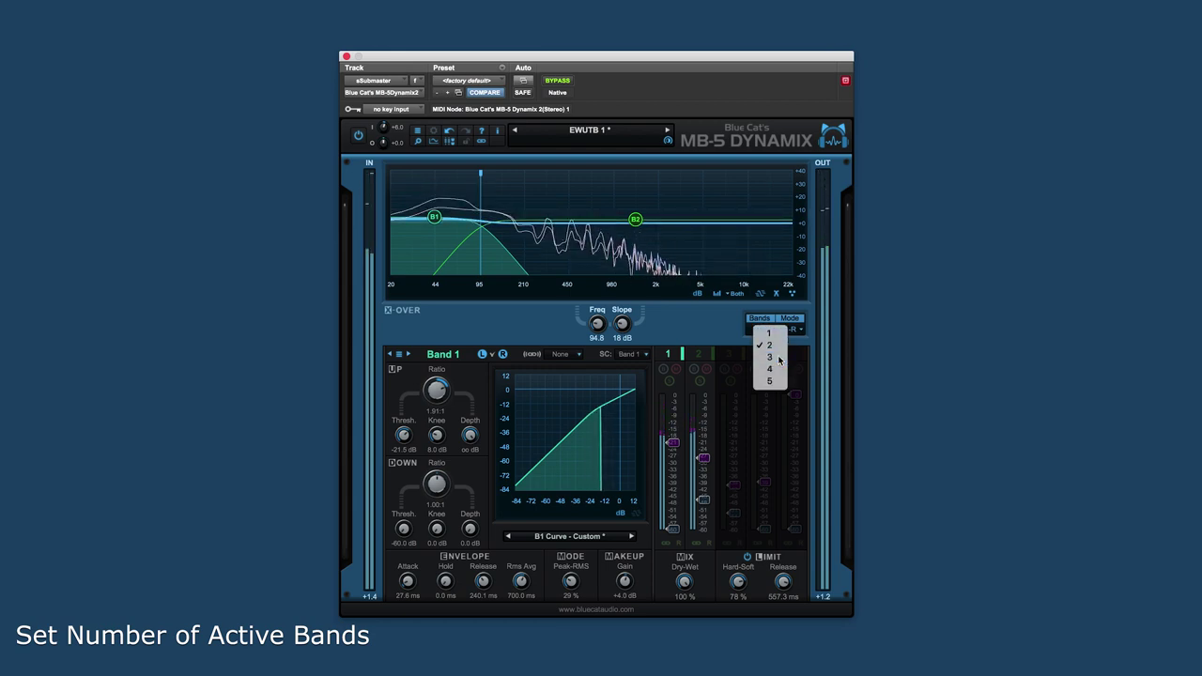
click(778, 357)
click(770, 333)
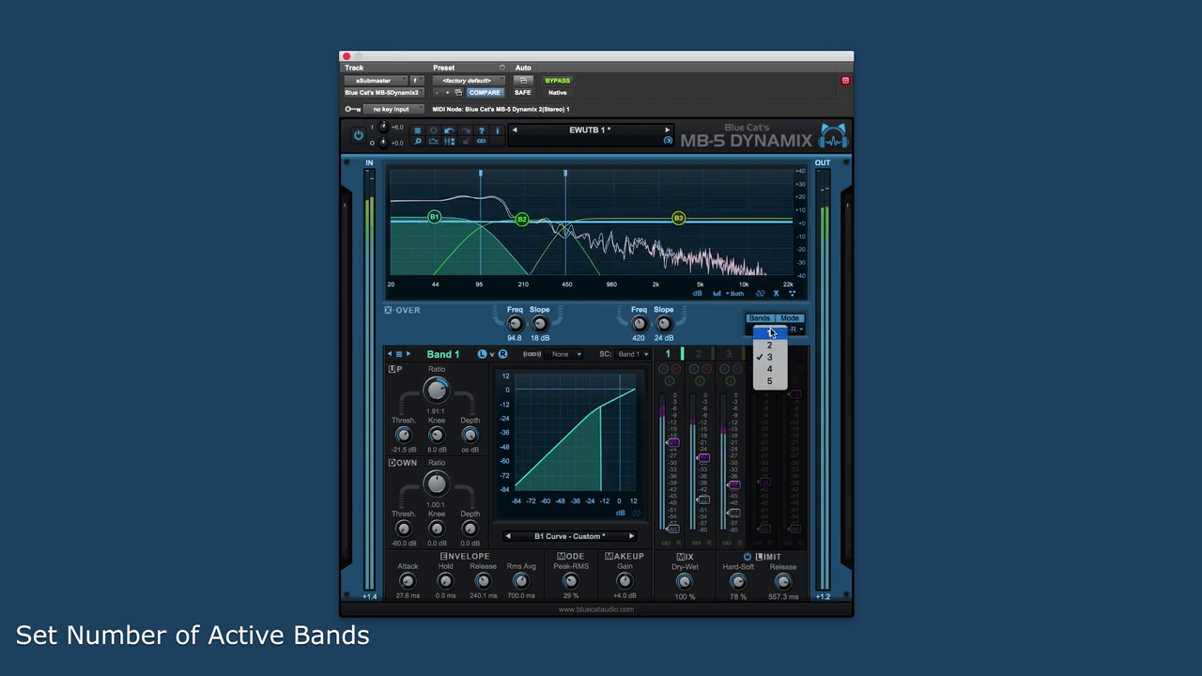
click(774, 372)
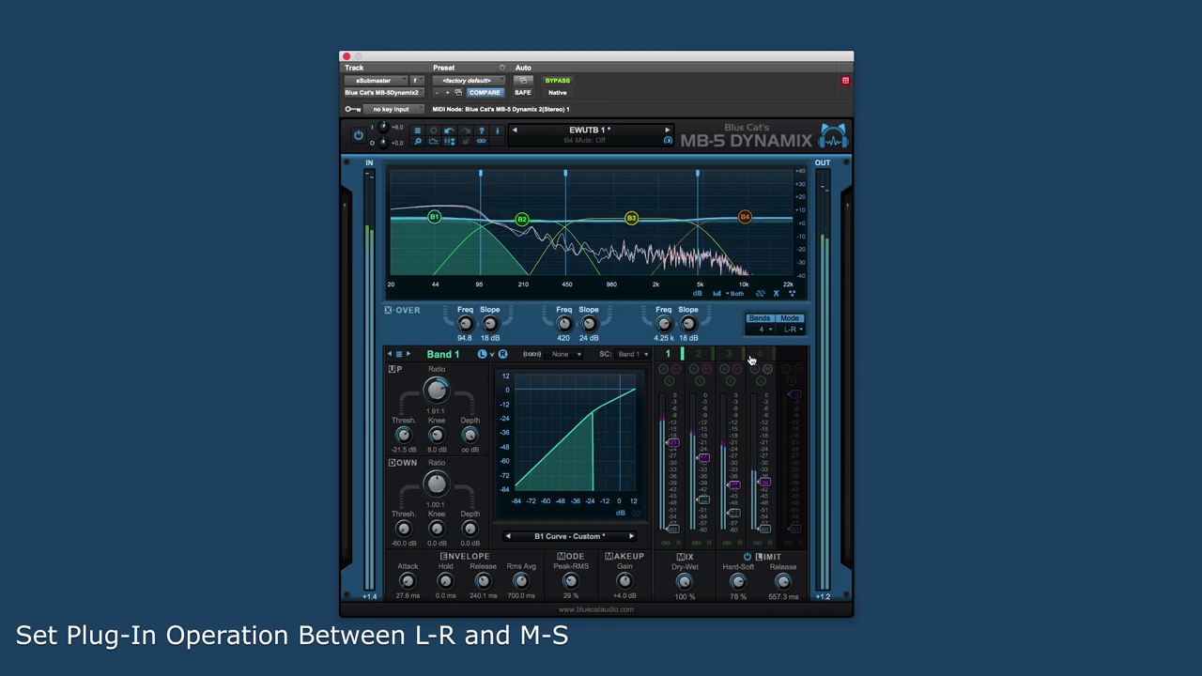
- Switch the processing mode to M-S, then back to L-R
click(803, 331)
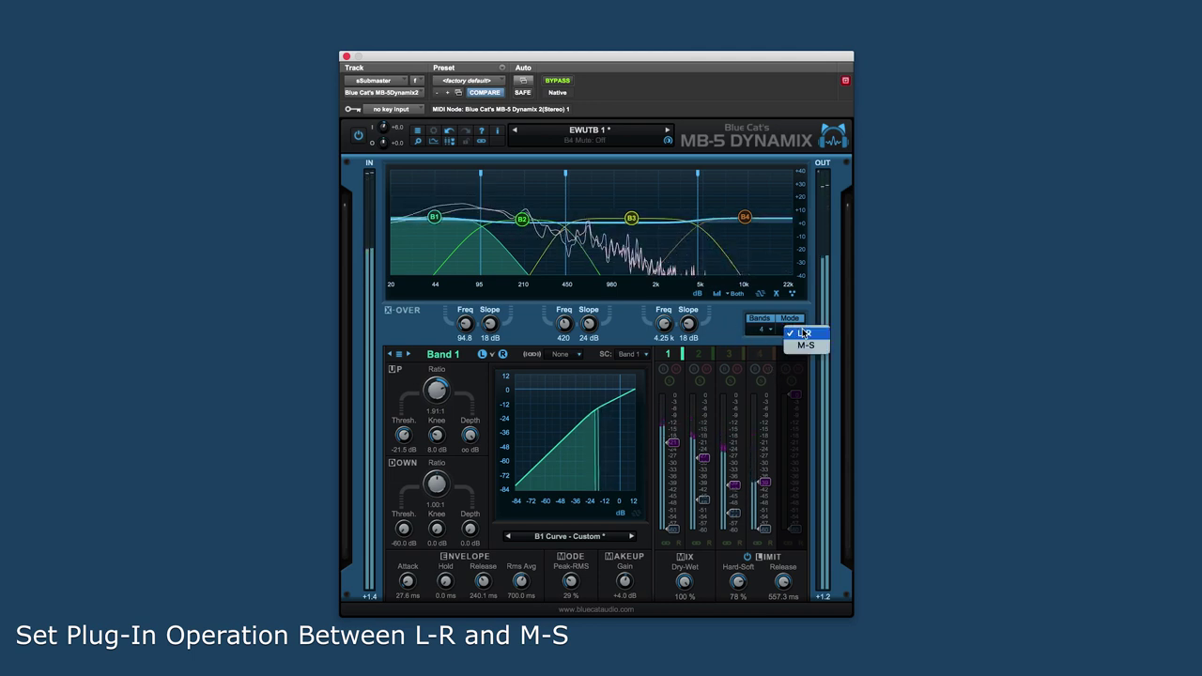
click(825, 345)
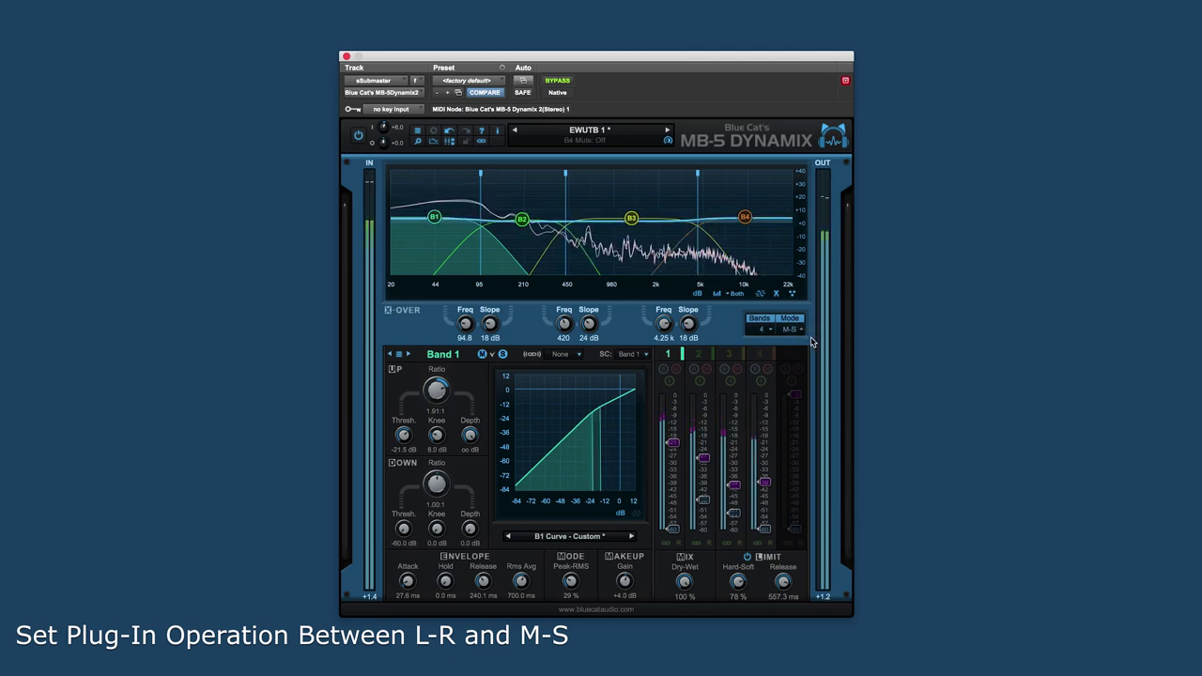
click(801, 330)
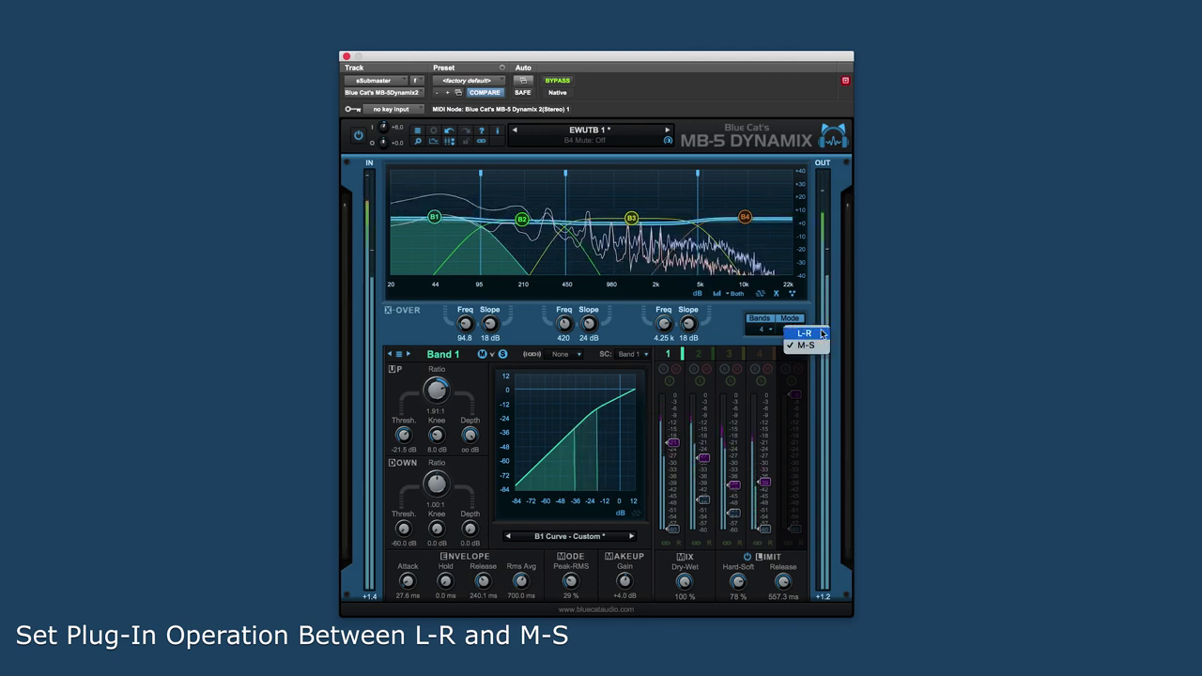
click(827, 334)
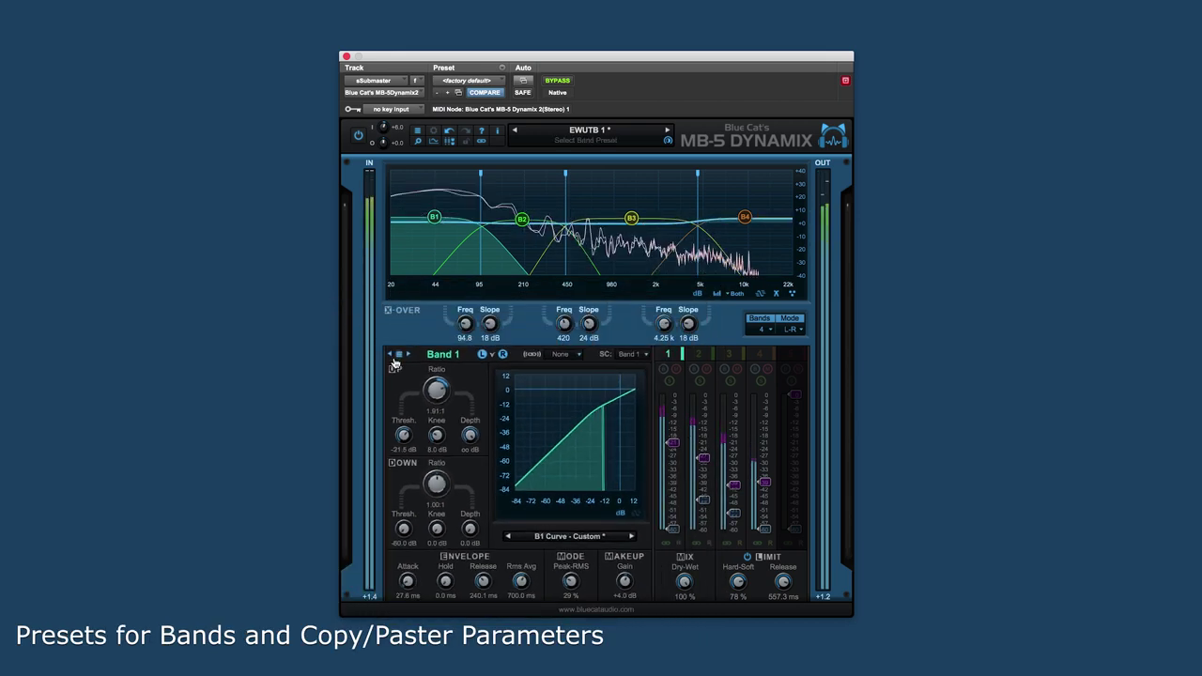
click(398, 356)
mouse_move(441, 360)
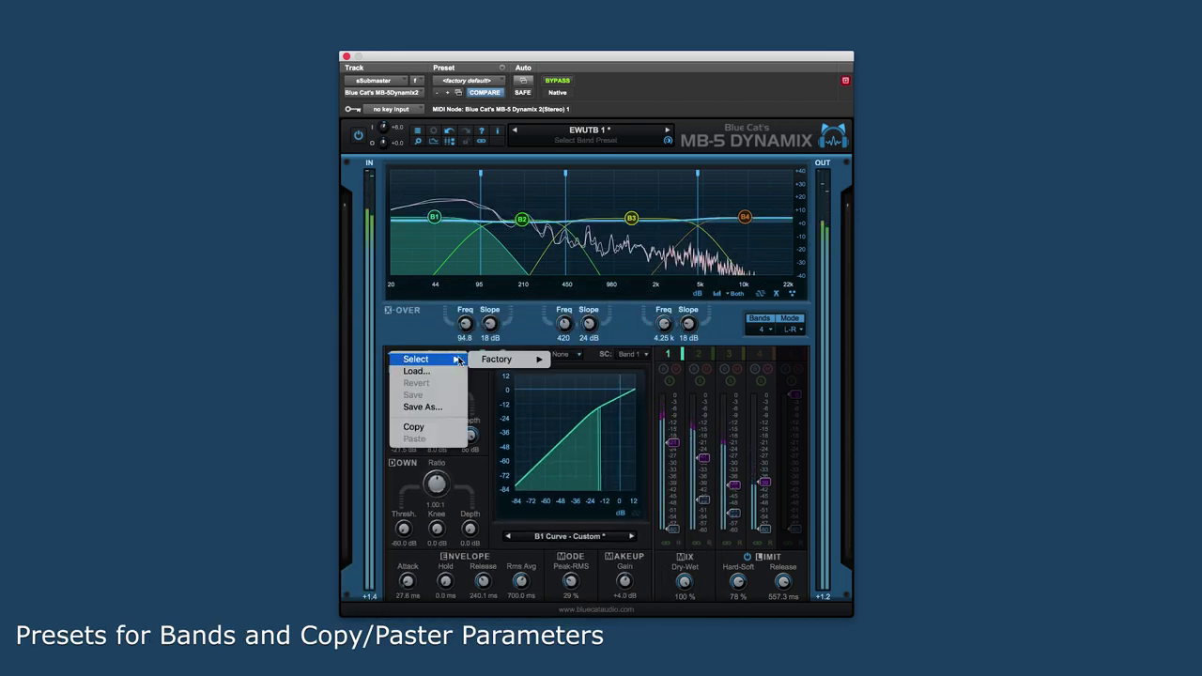
mouse_move(488, 363)
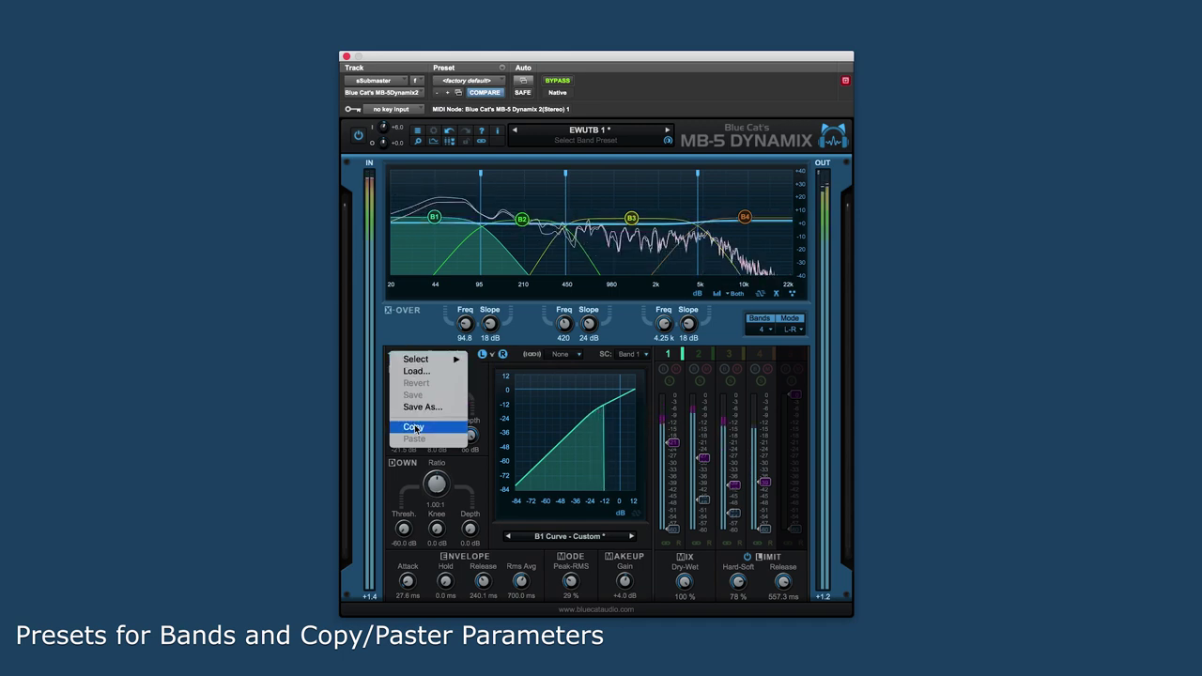
click(406, 339)
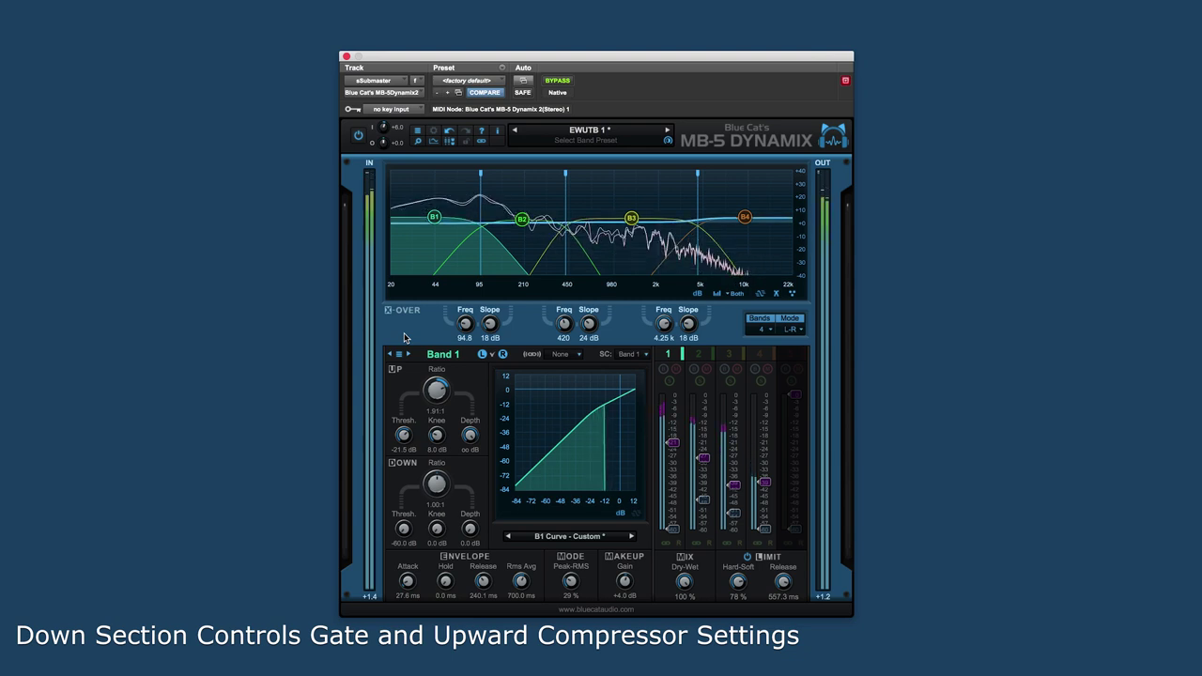
click(706, 355)
click(733, 357)
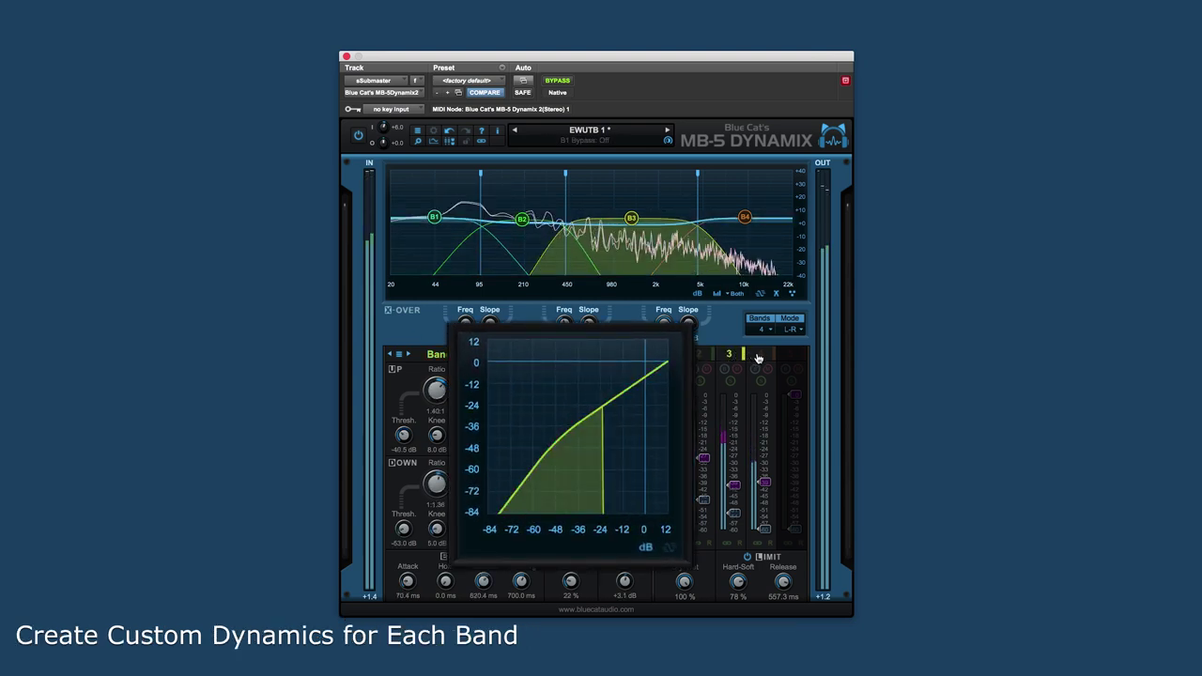
click(761, 356)
click(670, 354)
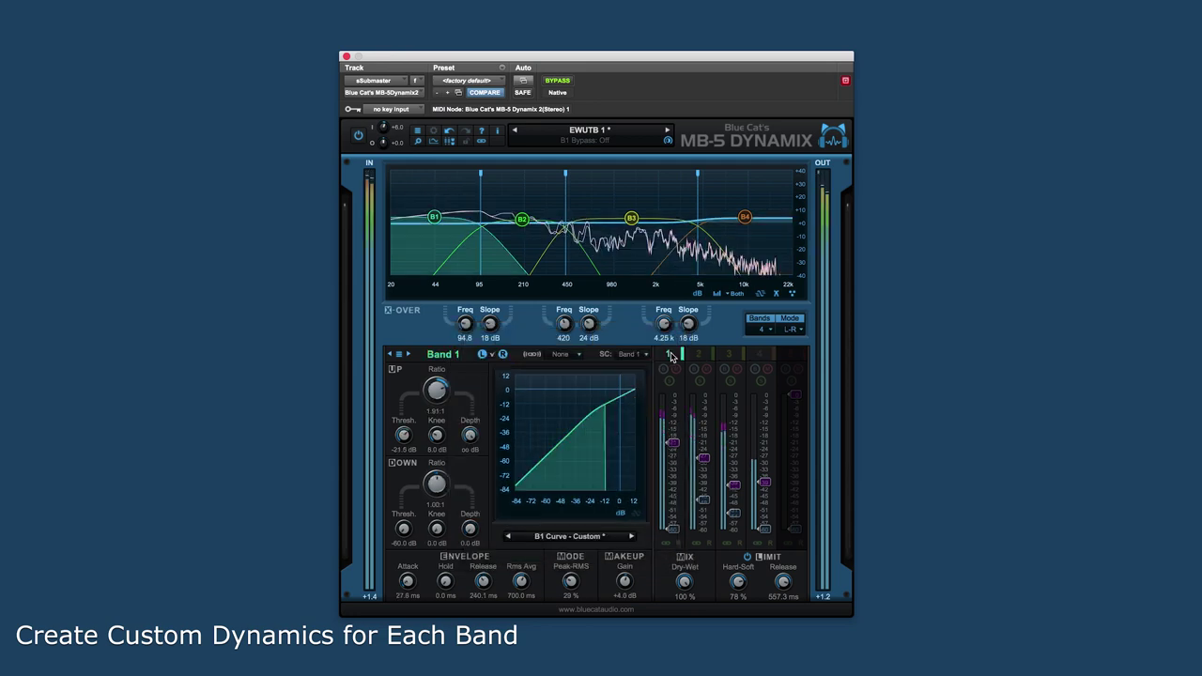
click(575, 540)
mouse_move(587, 539)
mouse_move(671, 542)
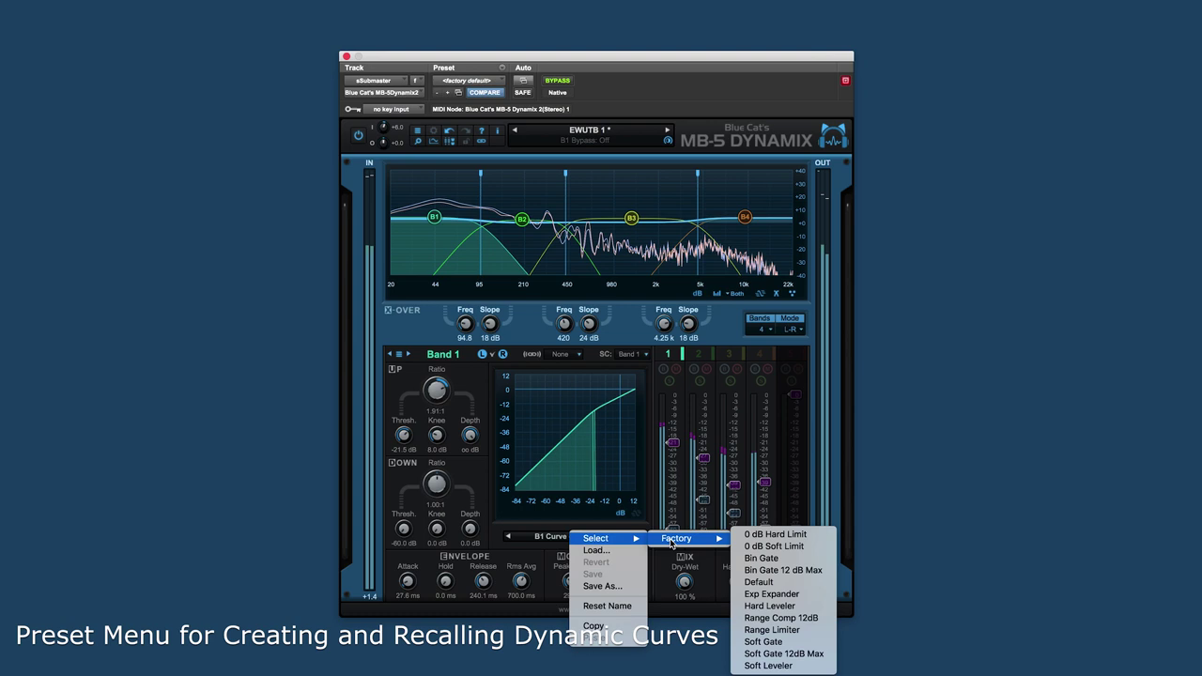
click(587, 513)
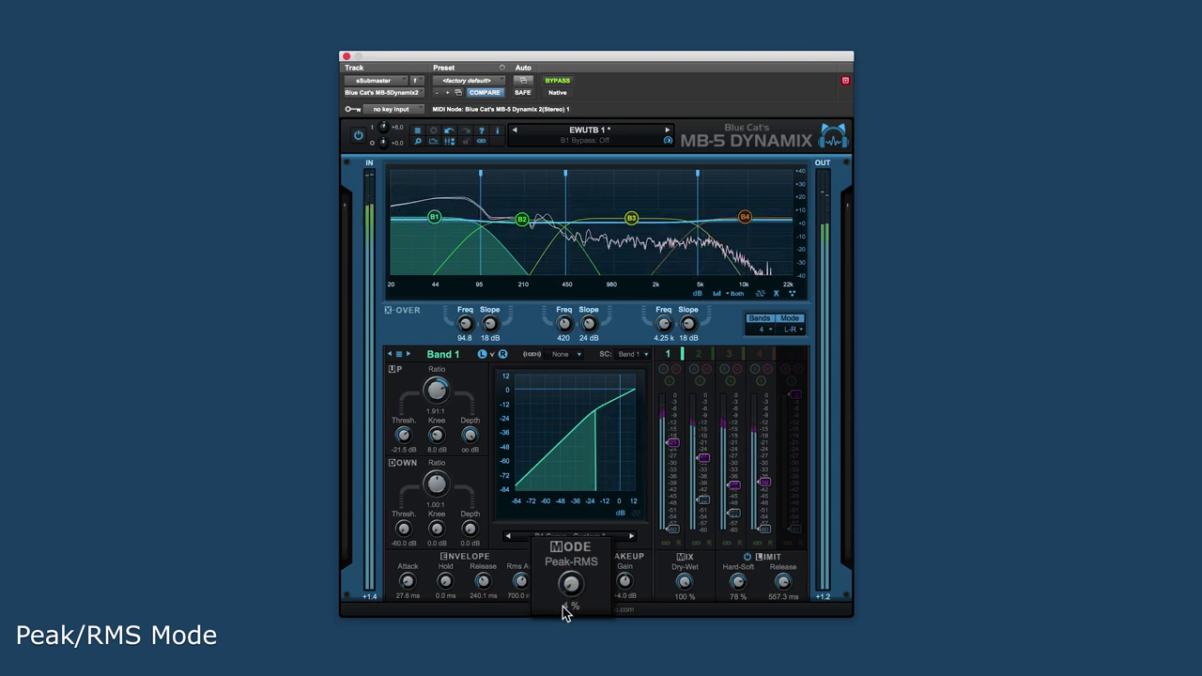
- Set Band 1's Peak-RMS mode to 35% and makeup gain to +5.0 dB, leaving stereo link on None
drag(553, 561, 552, 534)
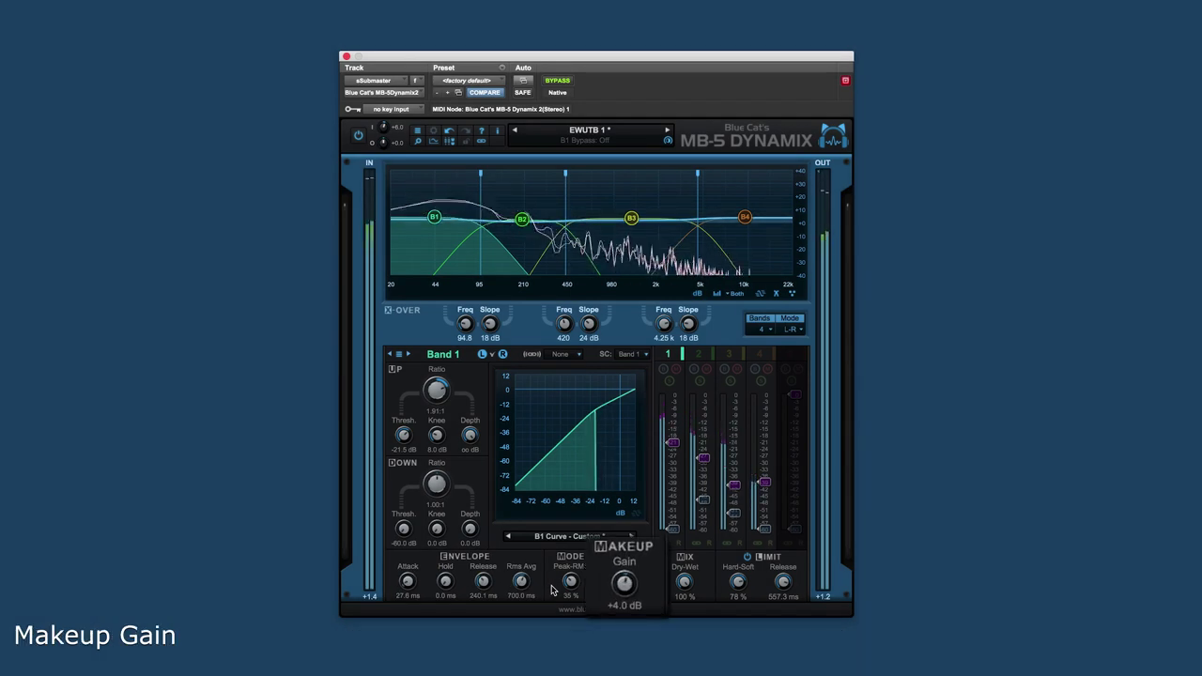
mouse_move(622, 580)
mouse_down()
mouse_move(622, 569)
mouse_move(621, 585)
mouse_up()
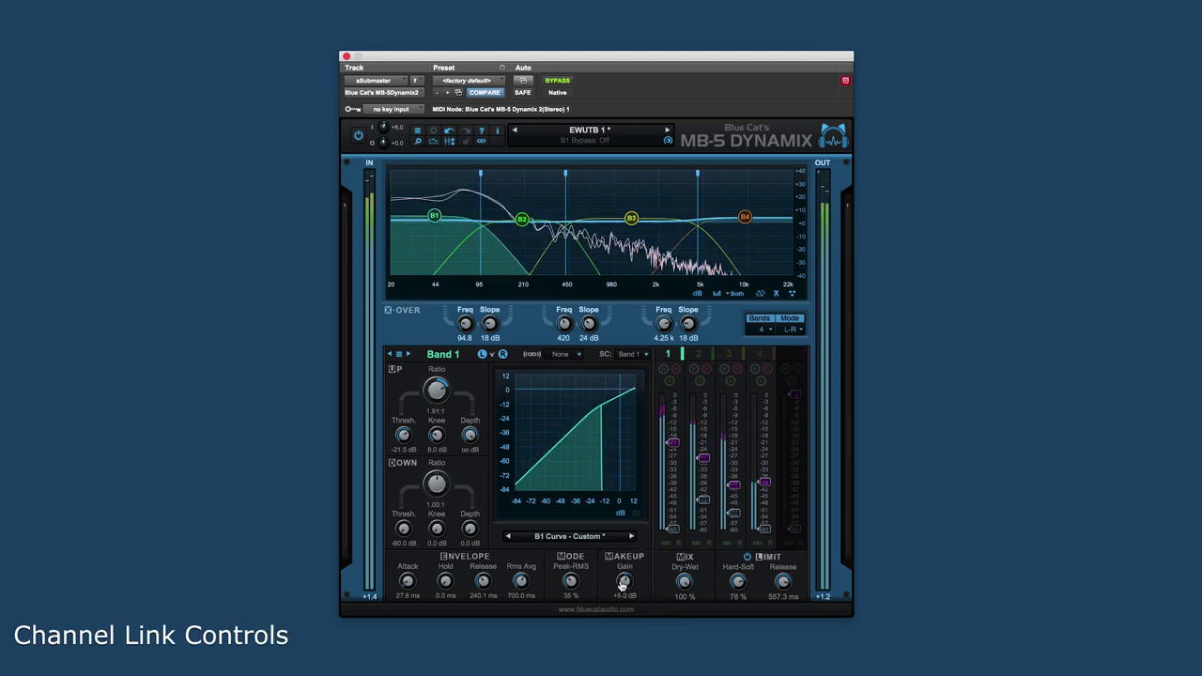
click(578, 355)
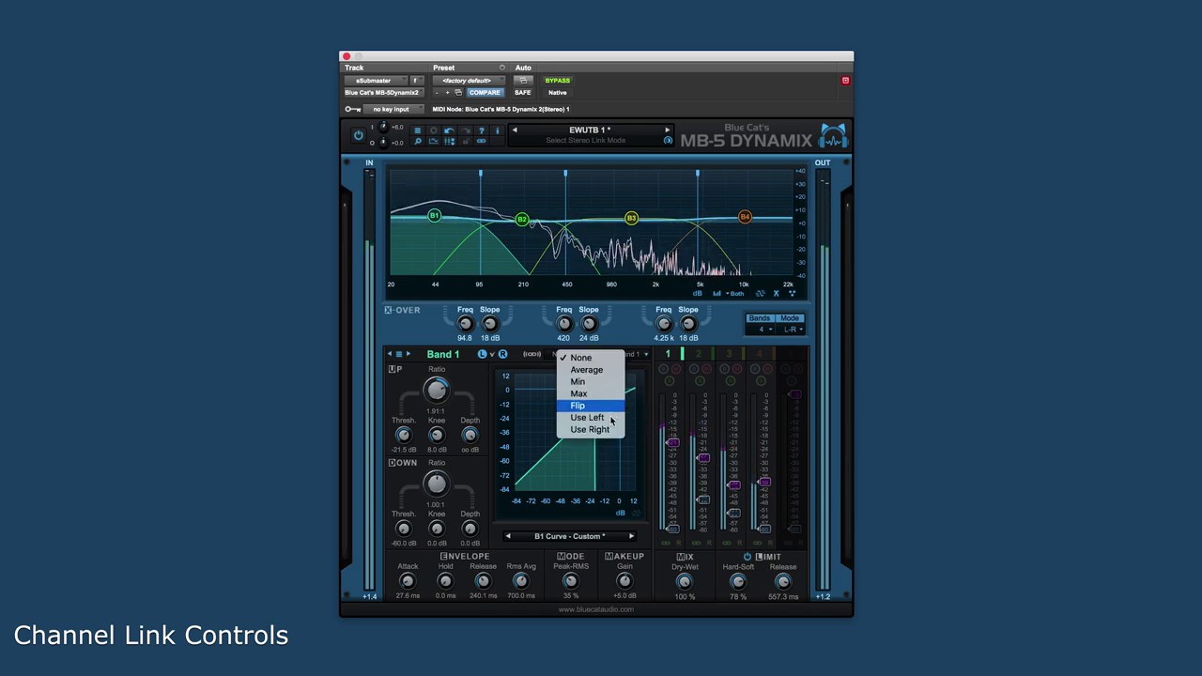
click(526, 340)
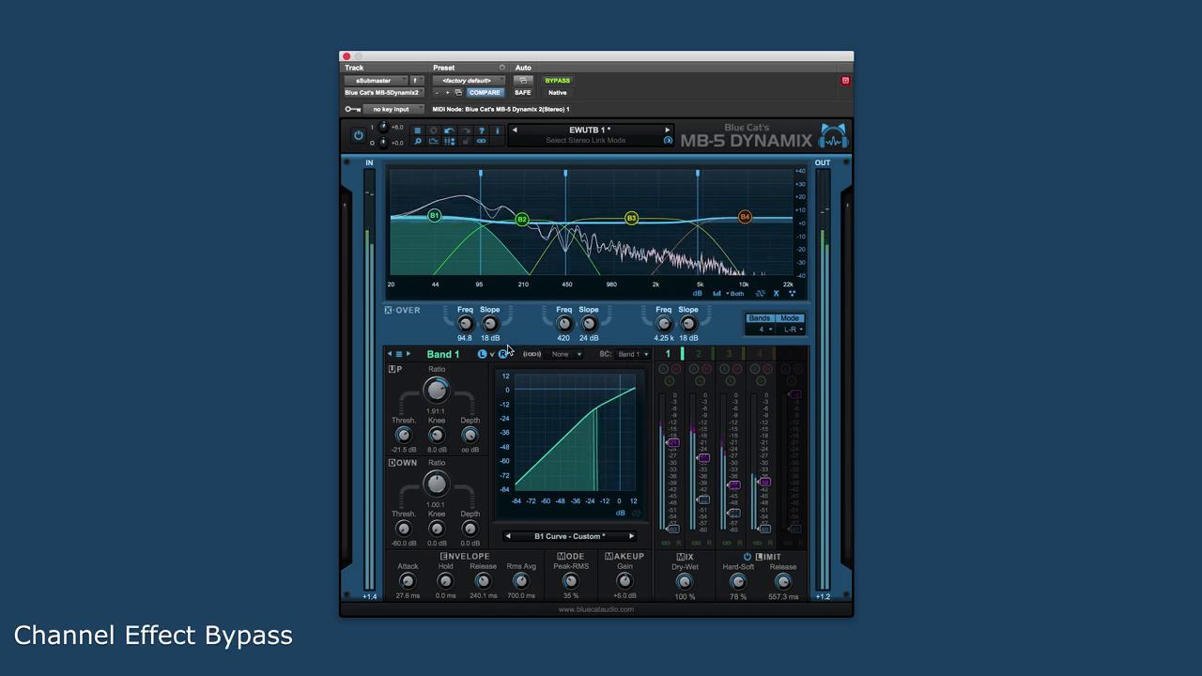
click(505, 356)
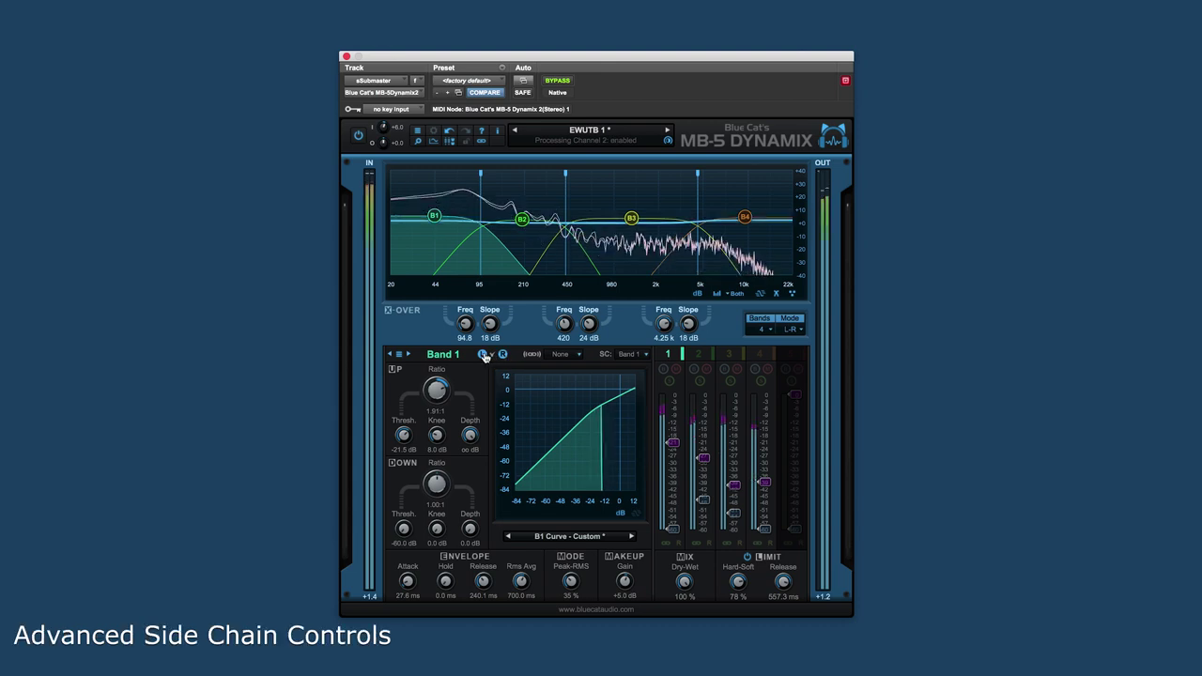
click(484, 355)
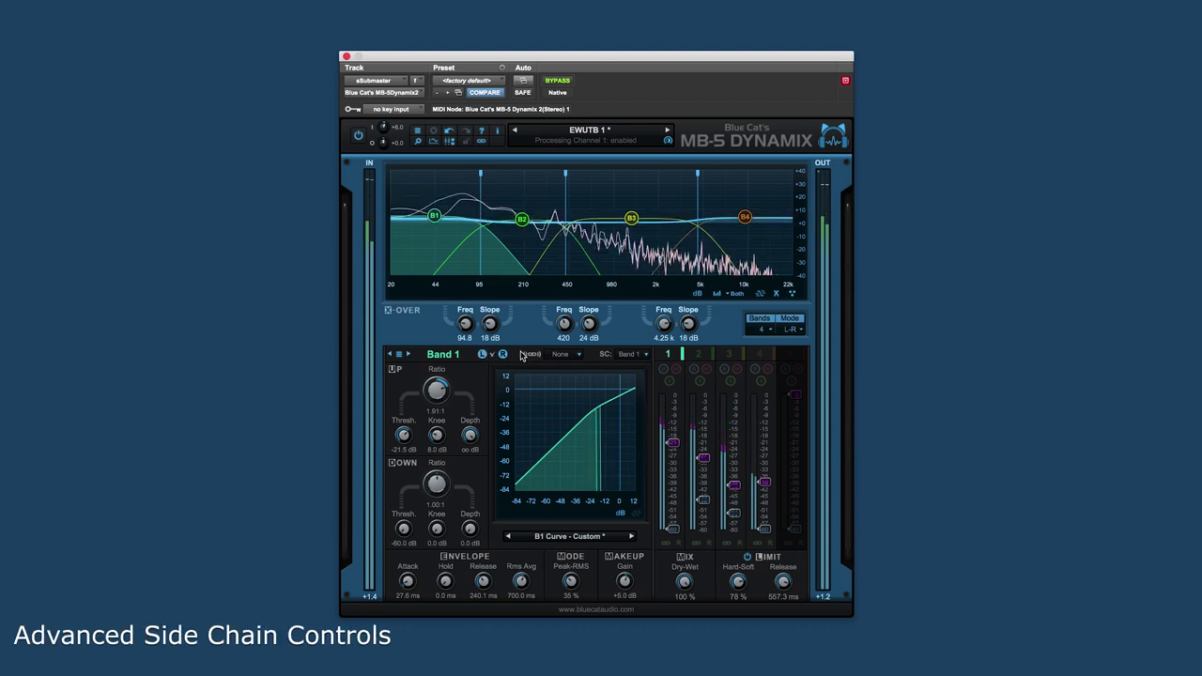
click(648, 355)
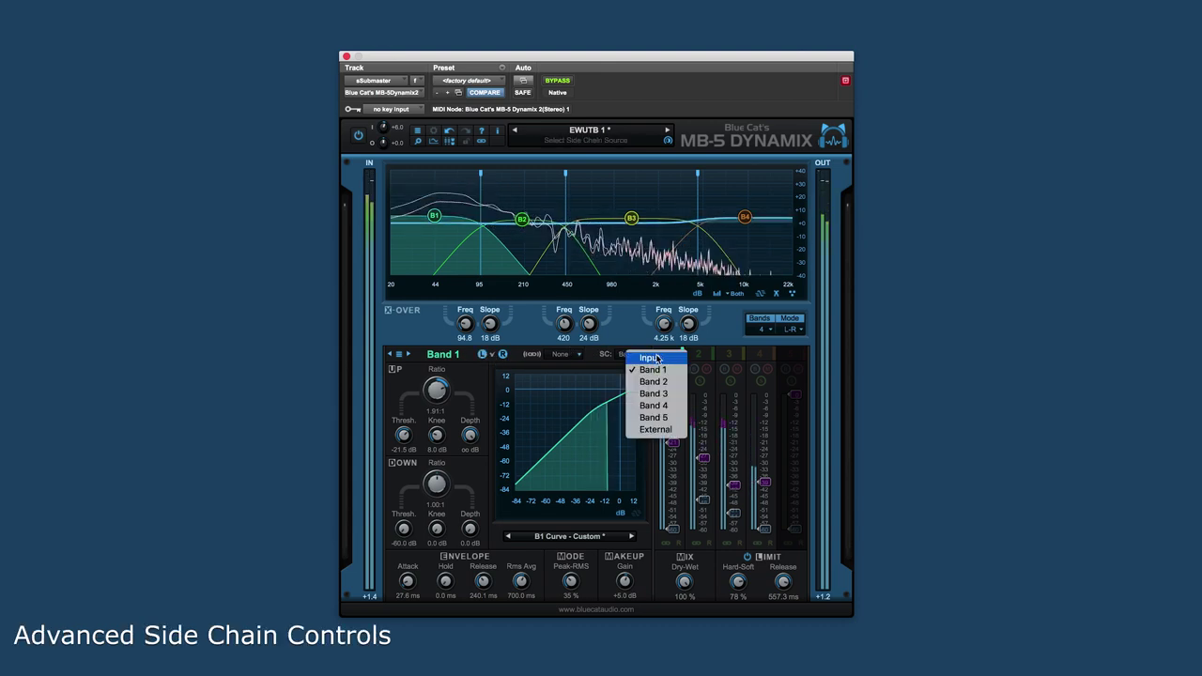
click(678, 408)
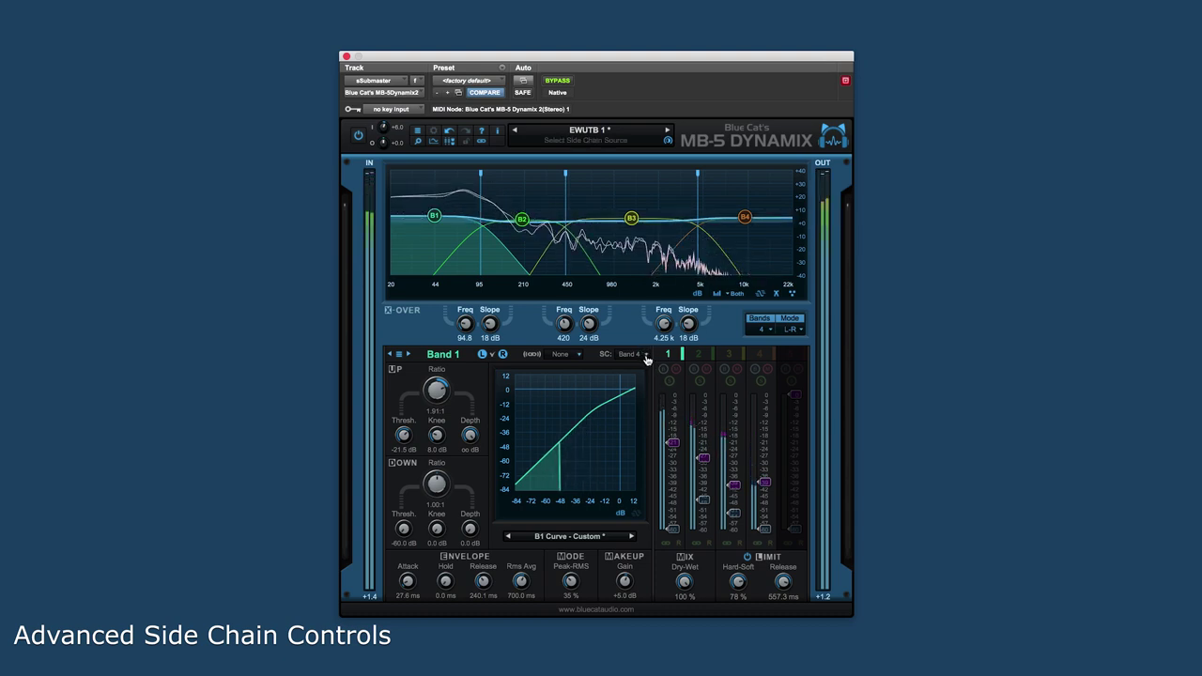
click(646, 358)
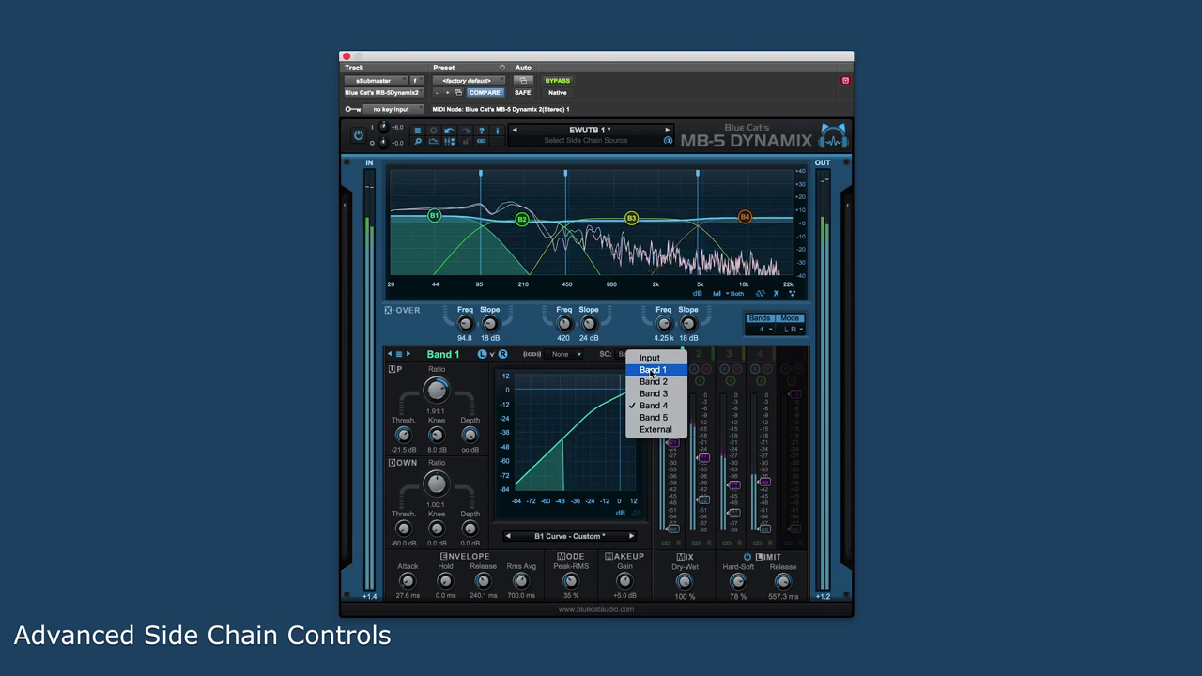
click(651, 370)
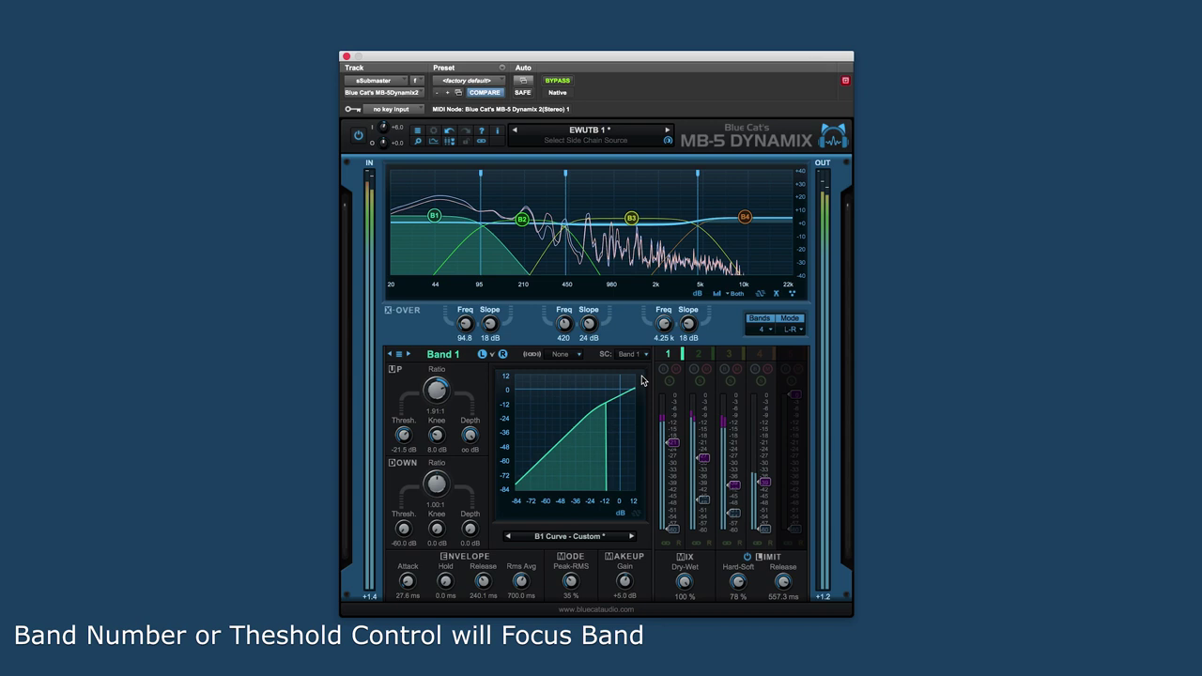
- Cycle the edited band through Bands 2, 3, 4 and 1, ending on Band 2
click(698, 354)
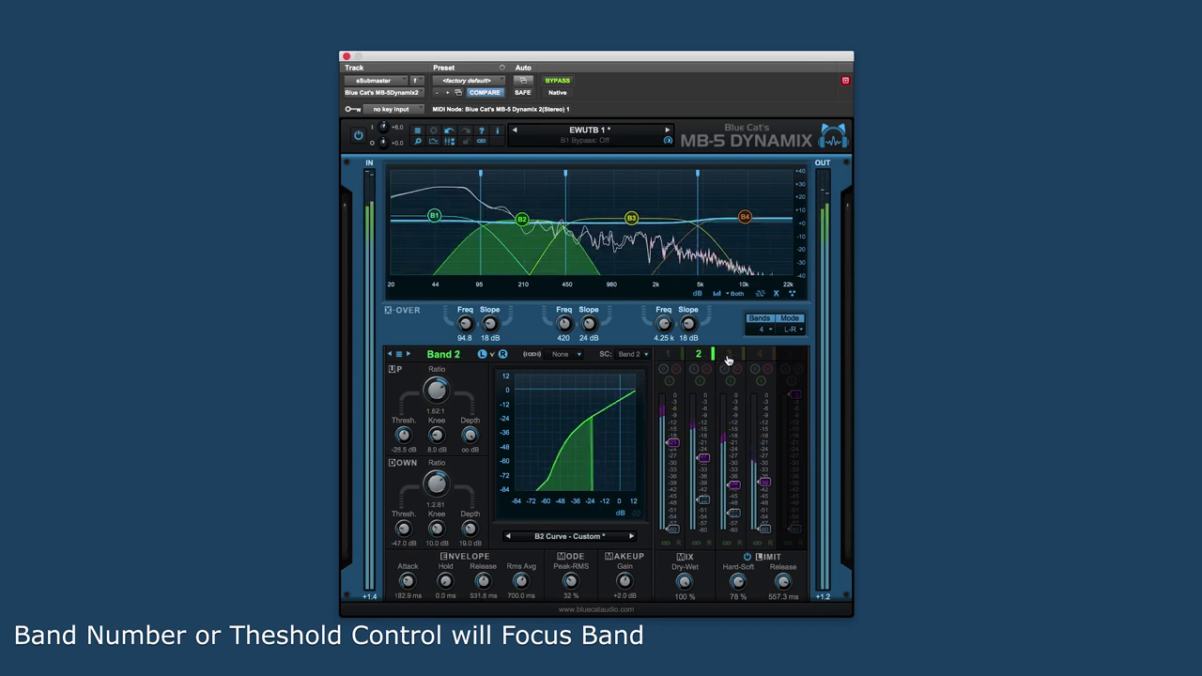
click(729, 354)
click(758, 357)
click(673, 355)
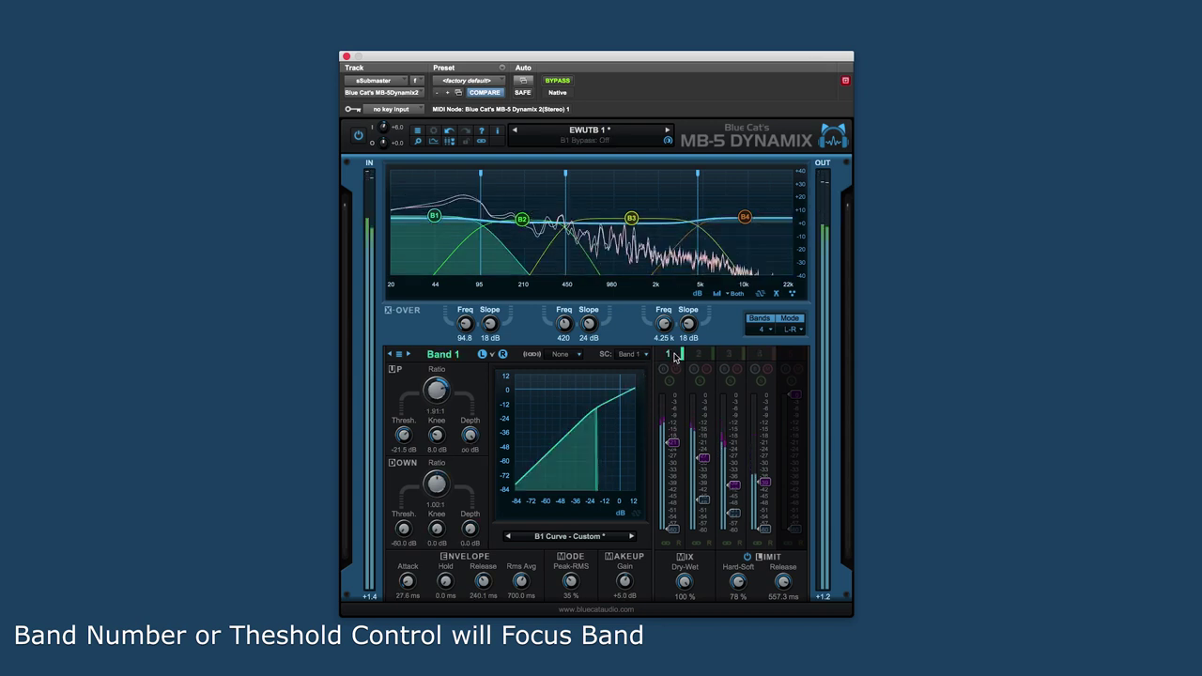
click(698, 355)
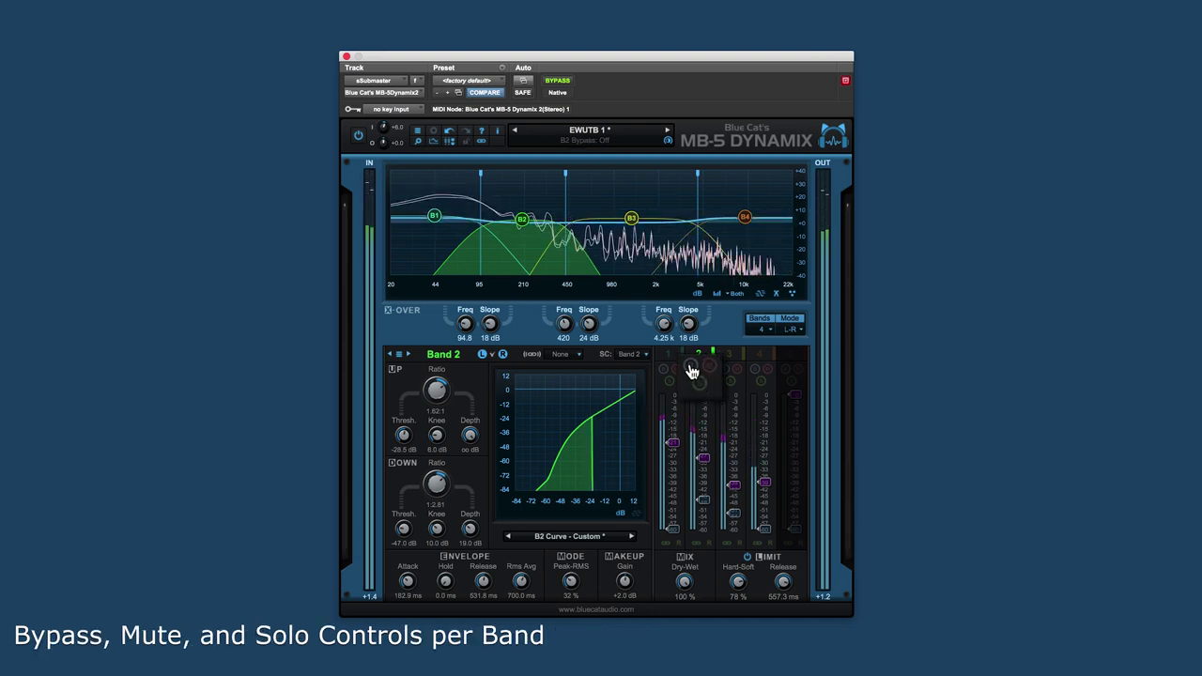
click(691, 368)
click(690, 368)
click(708, 367)
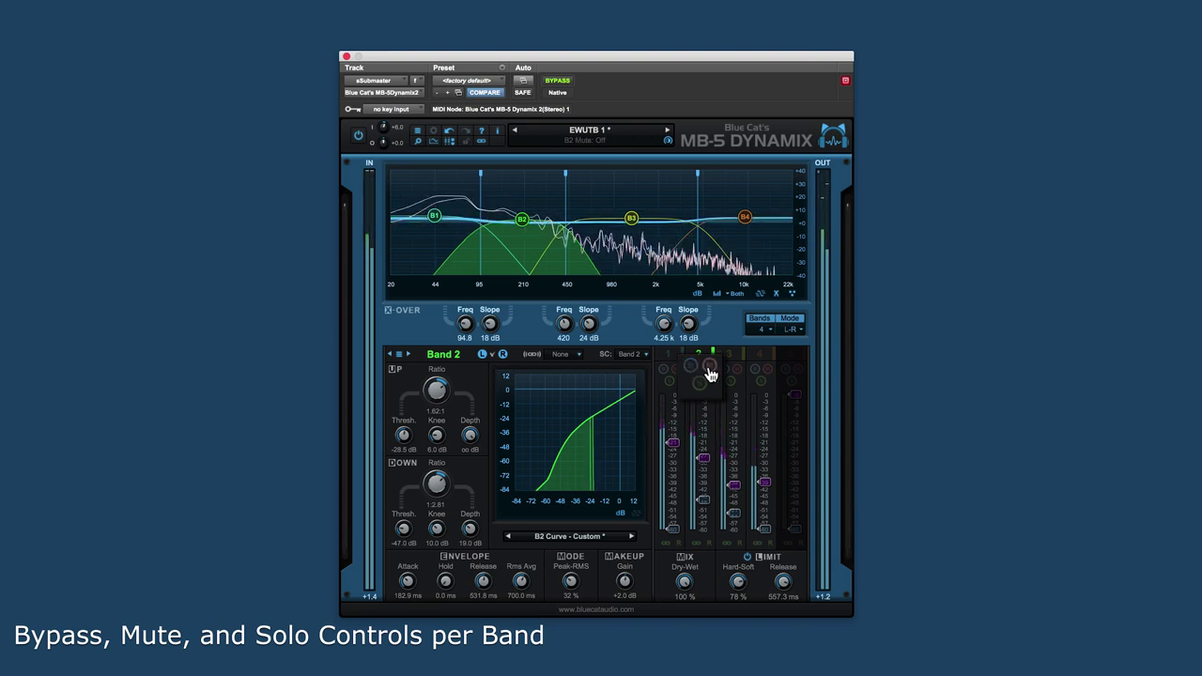
click(710, 368)
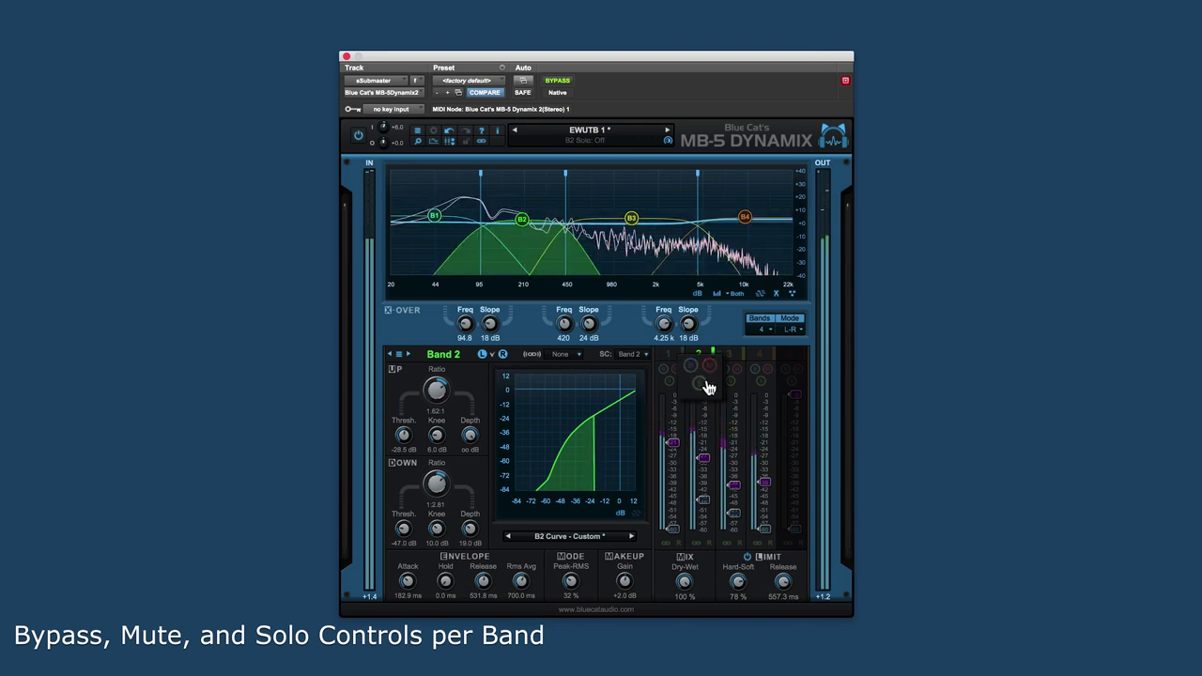
click(702, 384)
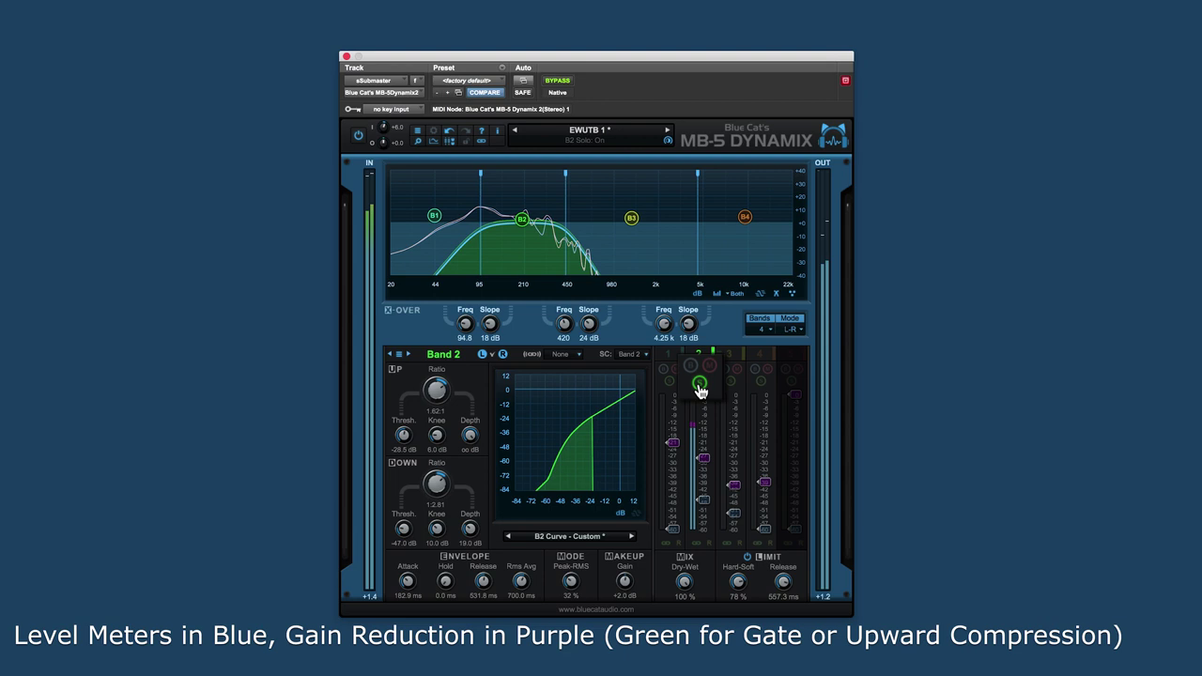
click(700, 384)
mouse_move(702, 441)
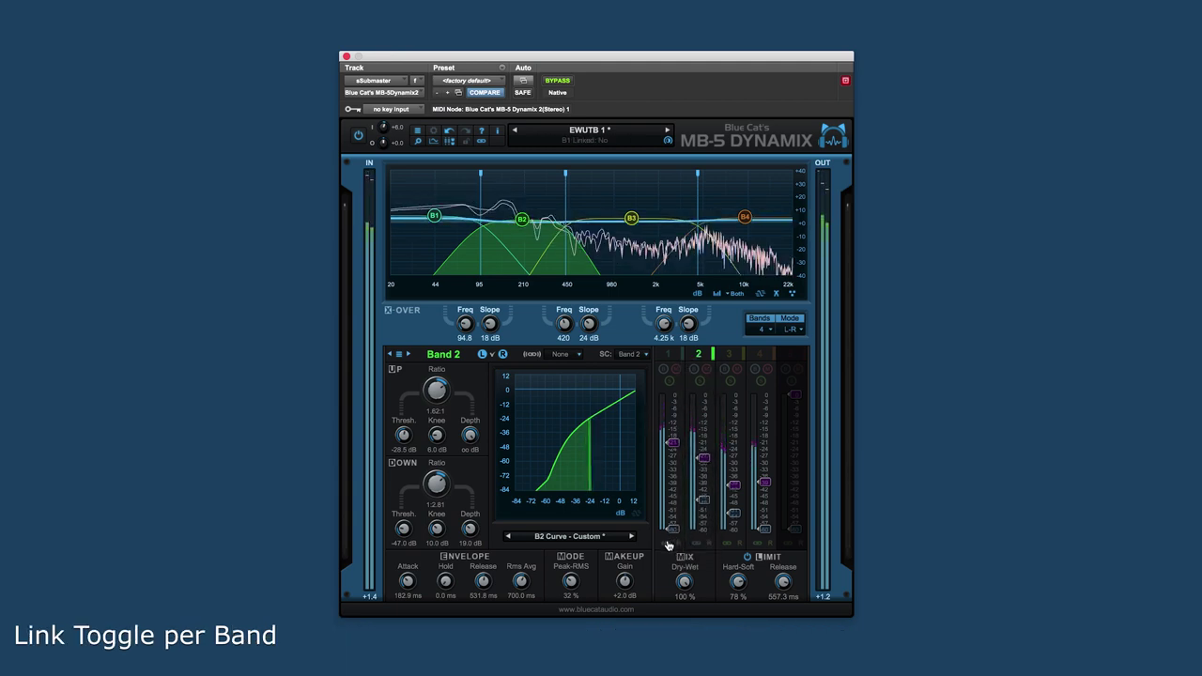
- Link Bands 2 and 1, adjust Band 1's down threshold, and disable Band 2's reverse link
click(695, 543)
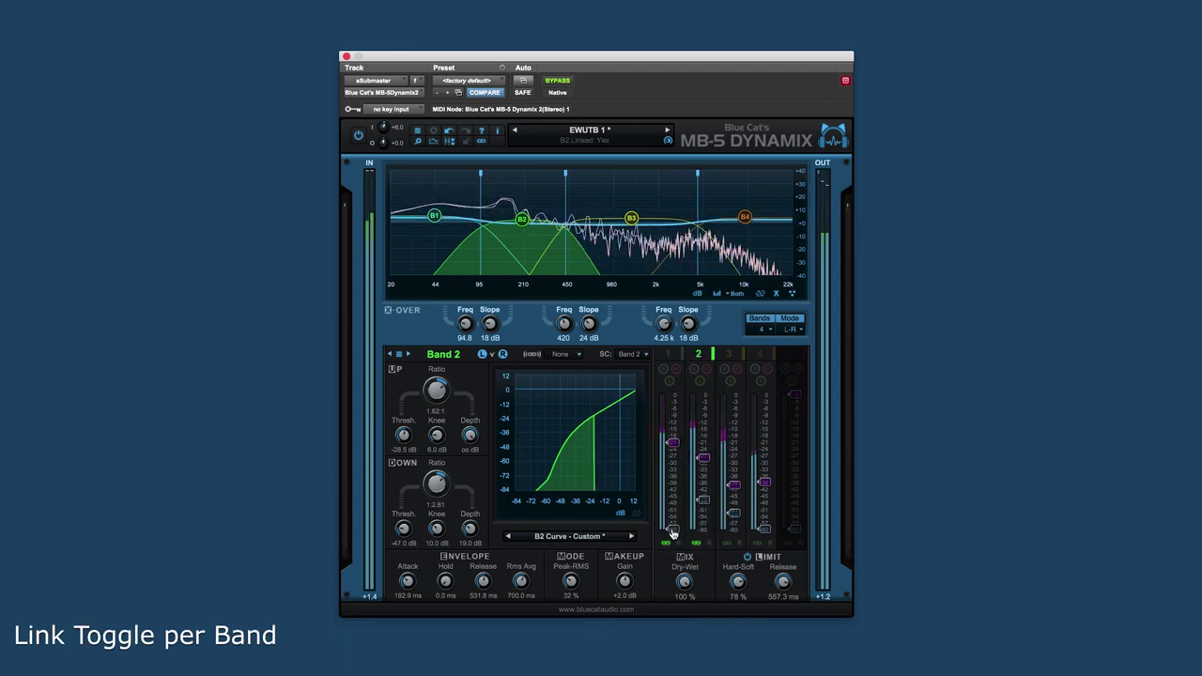
click(673, 524)
mouse_move(672, 526)
mouse_down()
mouse_move(672, 500)
mouse_move(672, 537)
mouse_up()
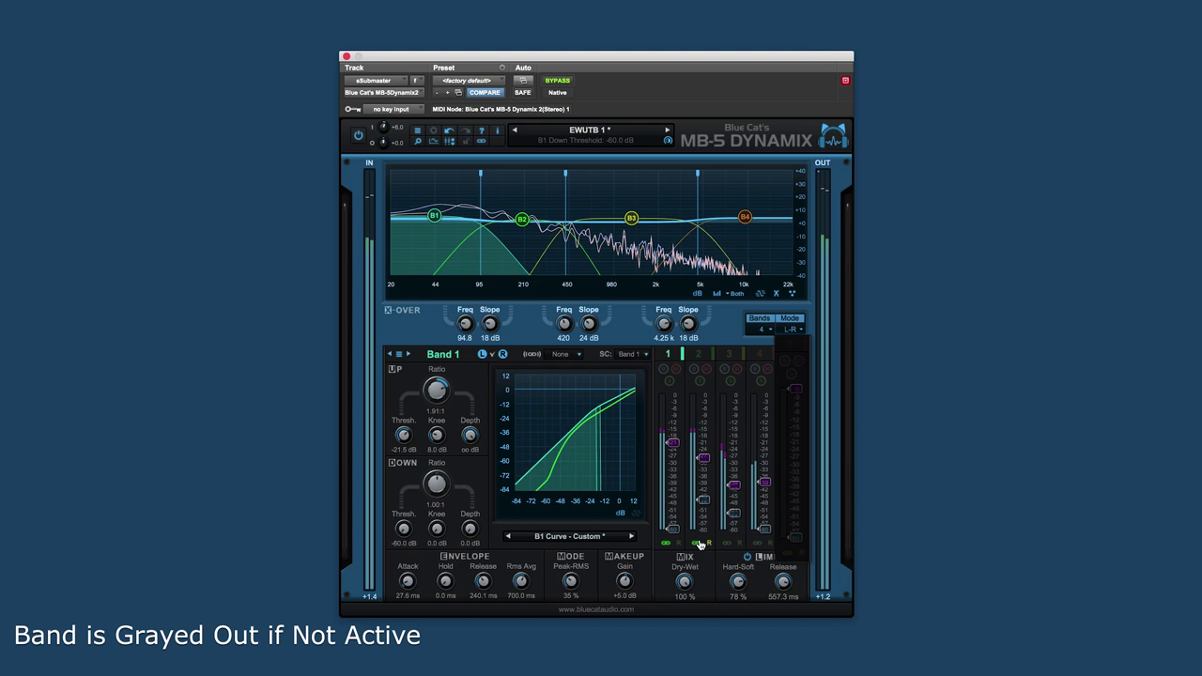
click(709, 544)
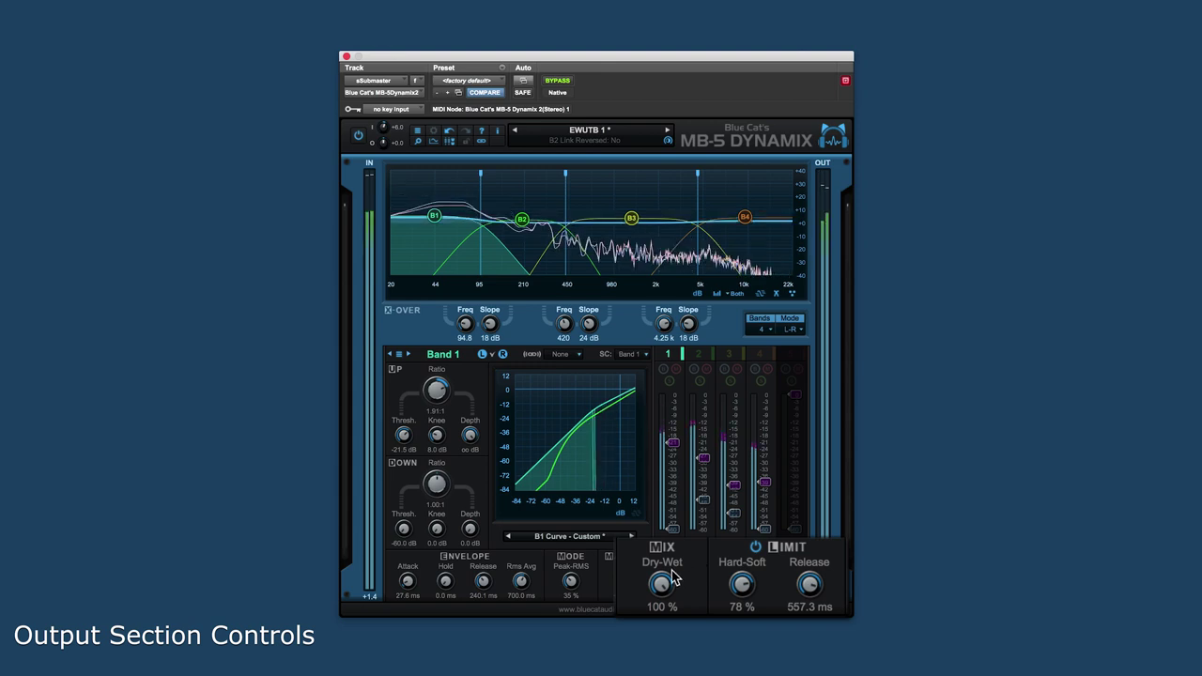
drag(660, 588, 636, 562)
click(757, 551)
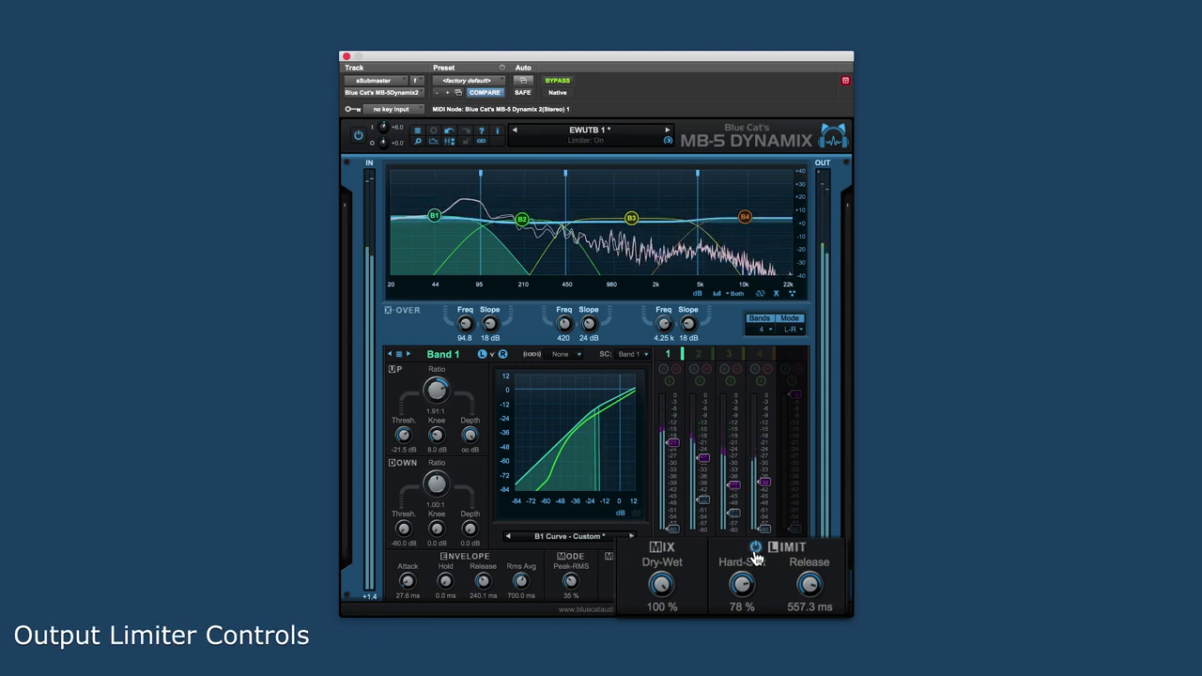
click(757, 550)
mouse_move(743, 584)
mouse_down()
mouse_move(740, 607)
mouse_move(723, 586)
mouse_up()
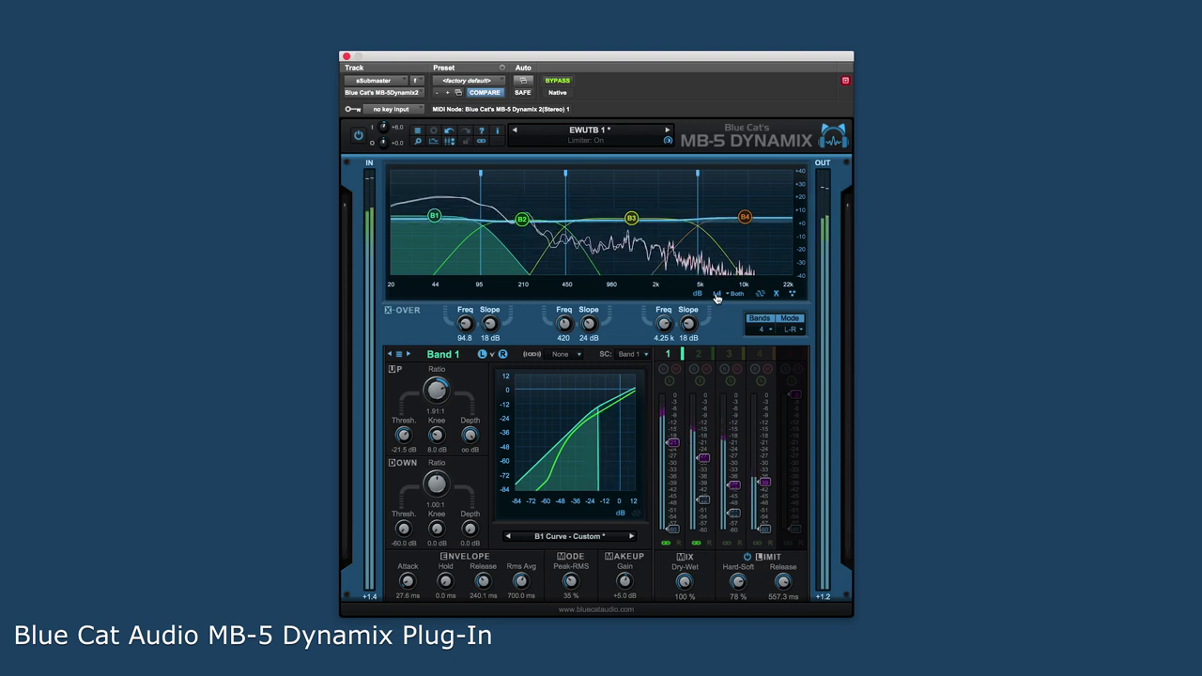
- Return the analyzer to a colour spectrogram and set Band 3's upward ratio to 1.58:1
click(717, 296)
click(720, 336)
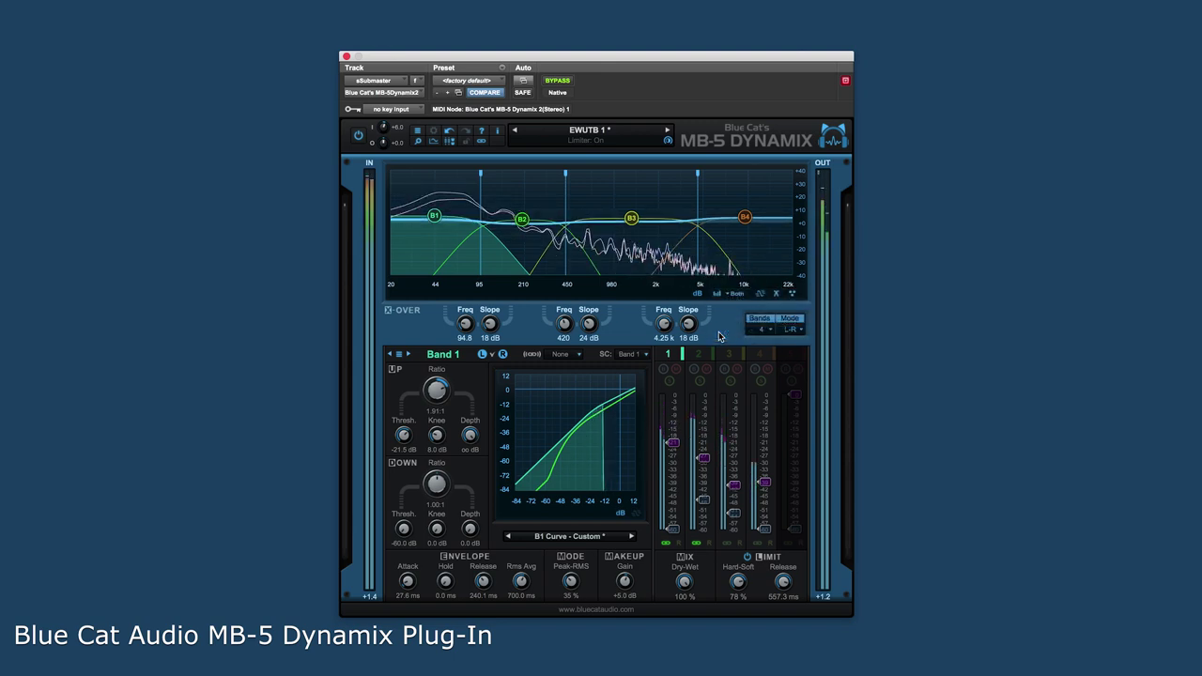
click(631, 220)
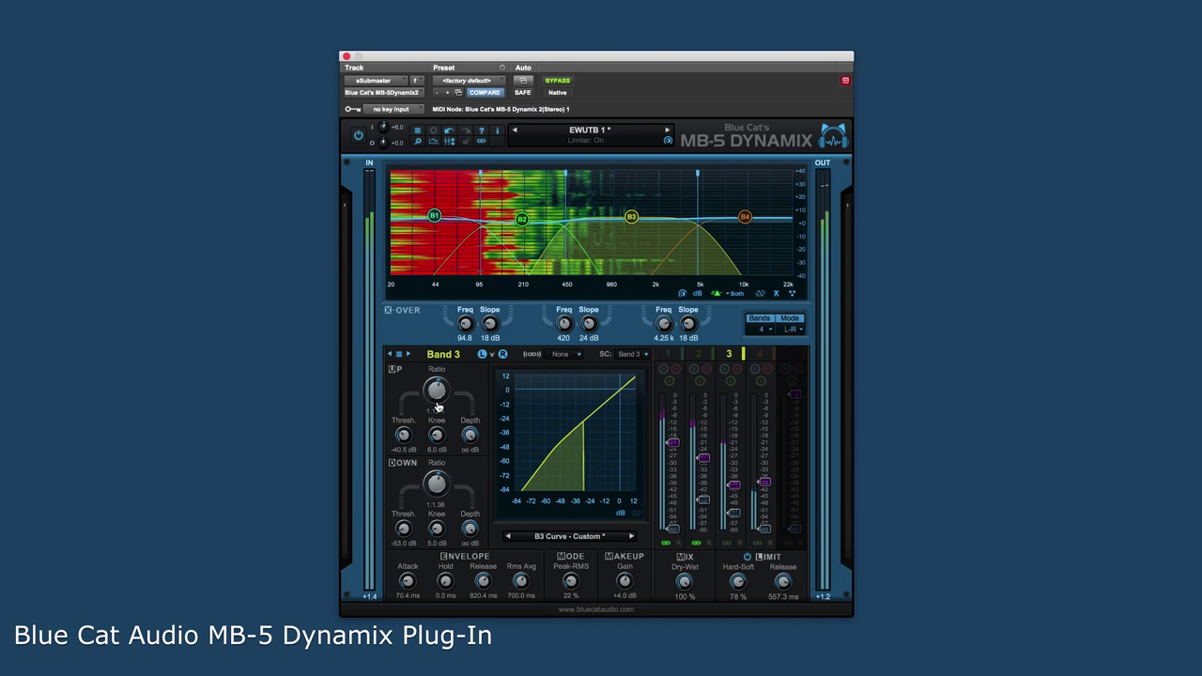
drag(437, 406, 437, 395)
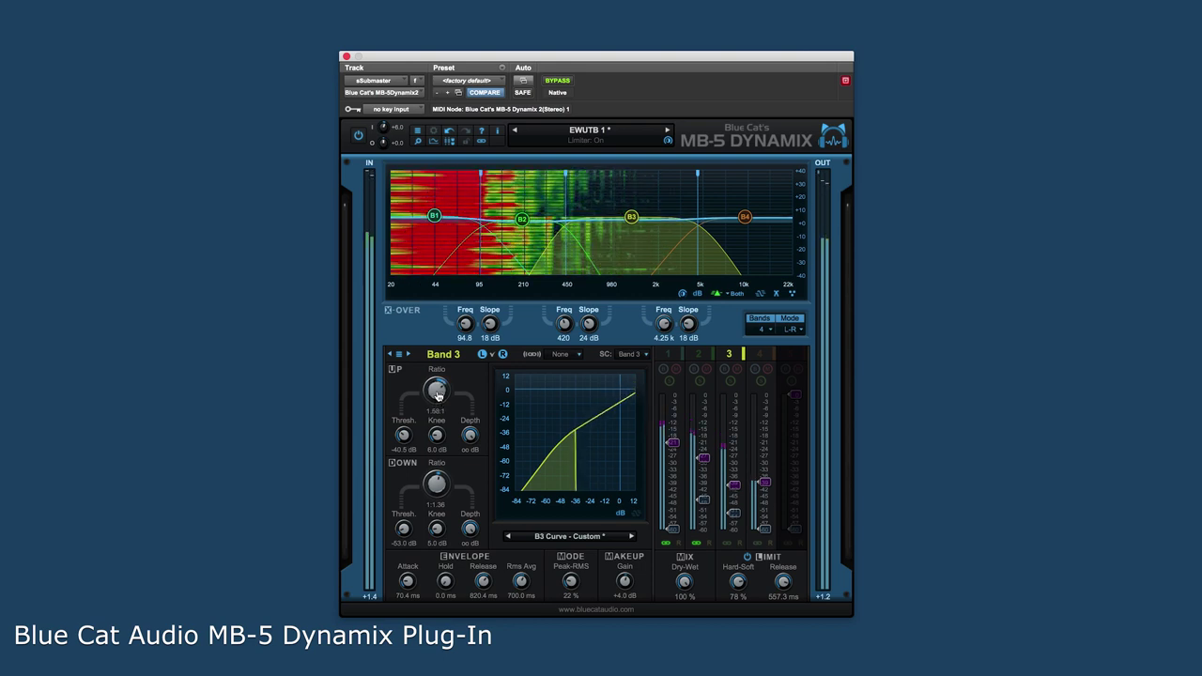
- Open the band curve preset menu and close it without choosing a preset
click(573, 540)
mouse_move(629, 541)
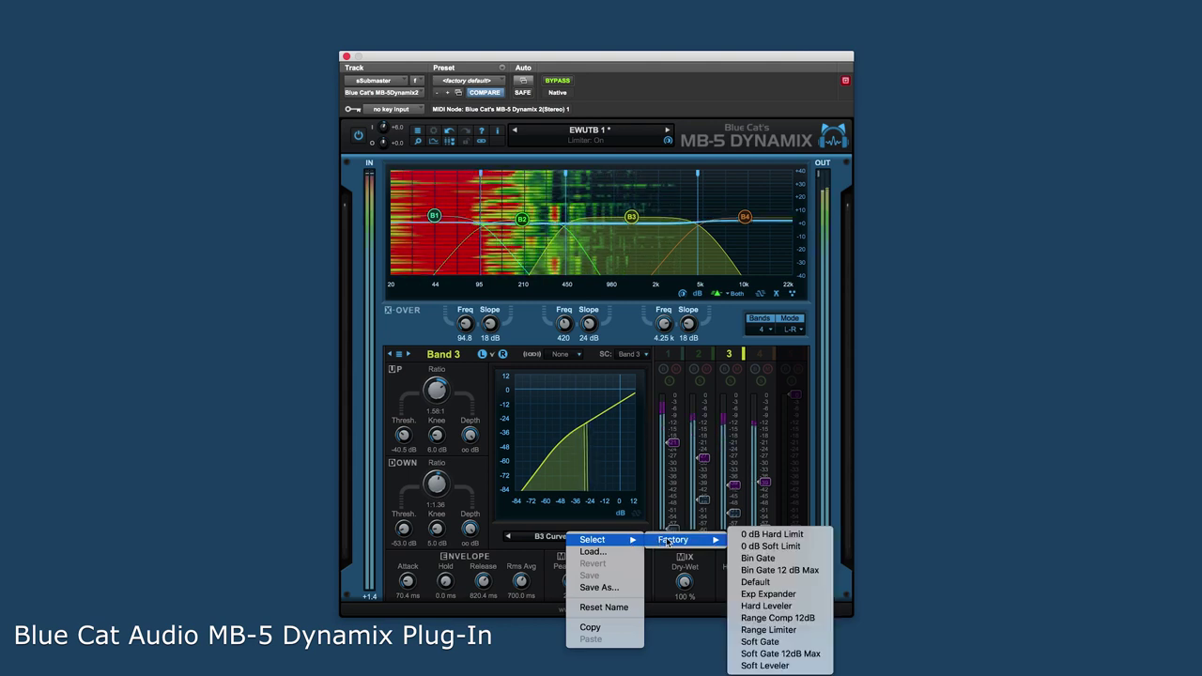
click(589, 516)
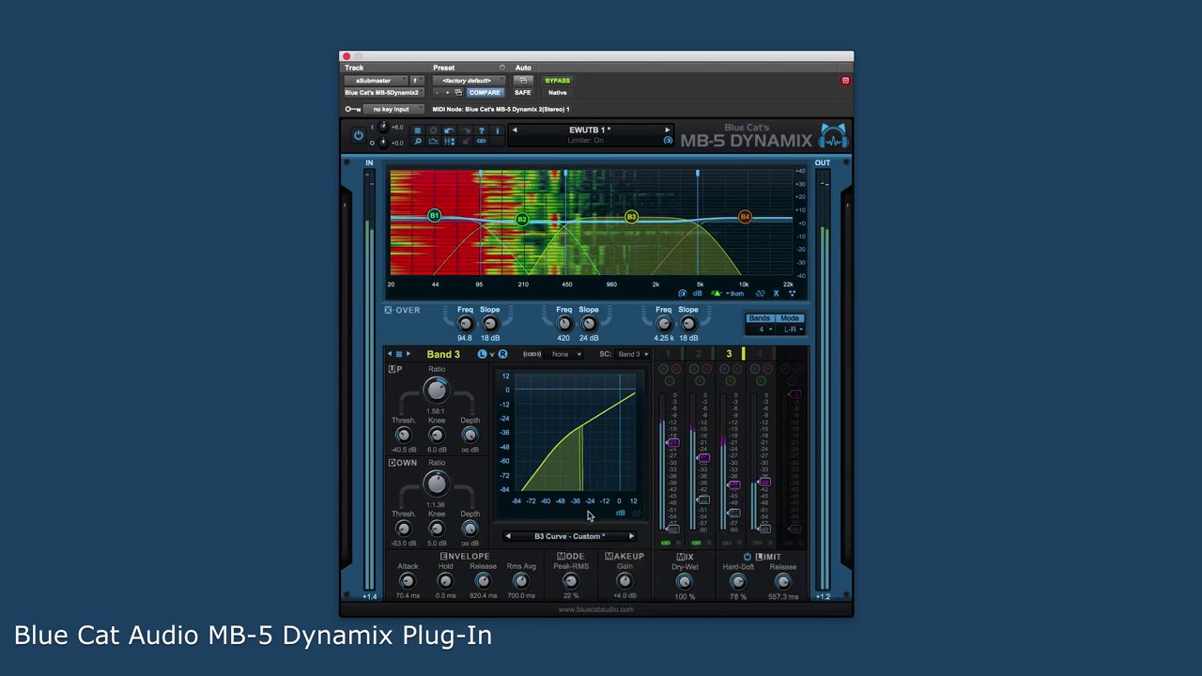